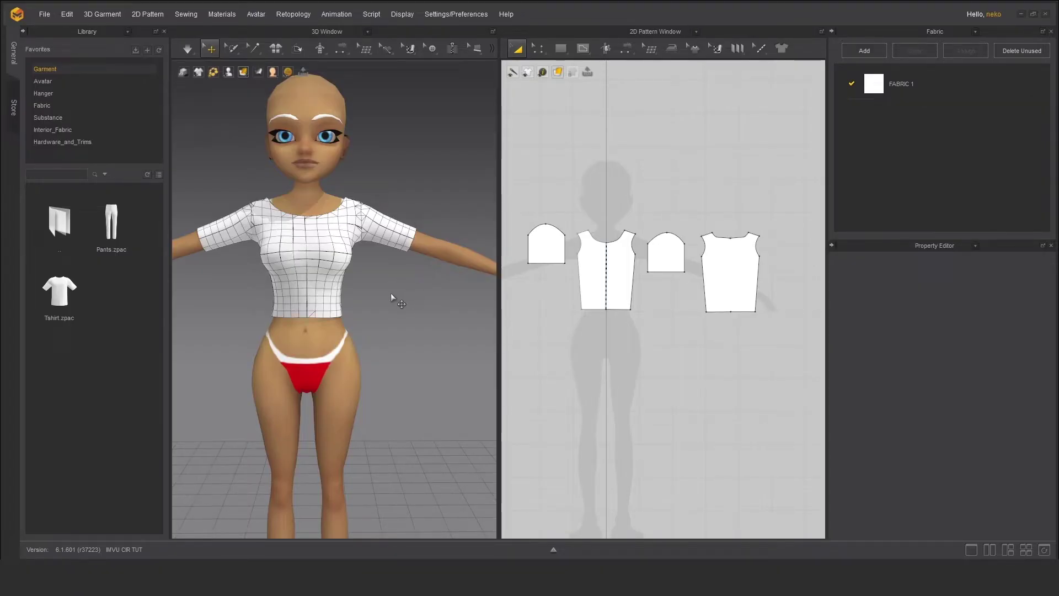
scroll(395, 298, "up", 2)
scroll(410, 335, "up", 3)
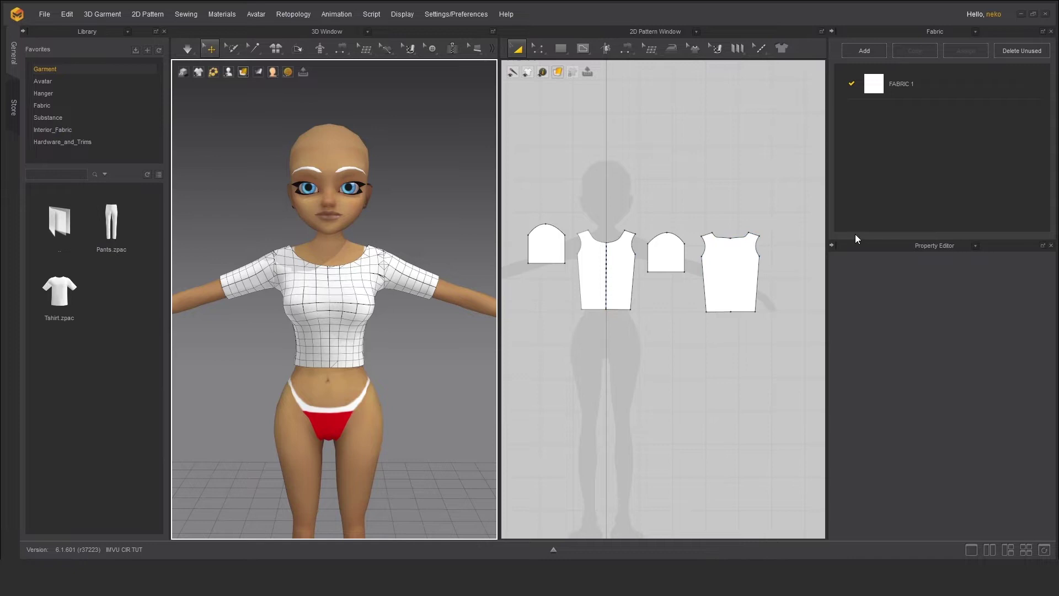
- Inspect FABRIC 1, add a second fabric, and browse its preset list without changing it
left_click(920, 83)
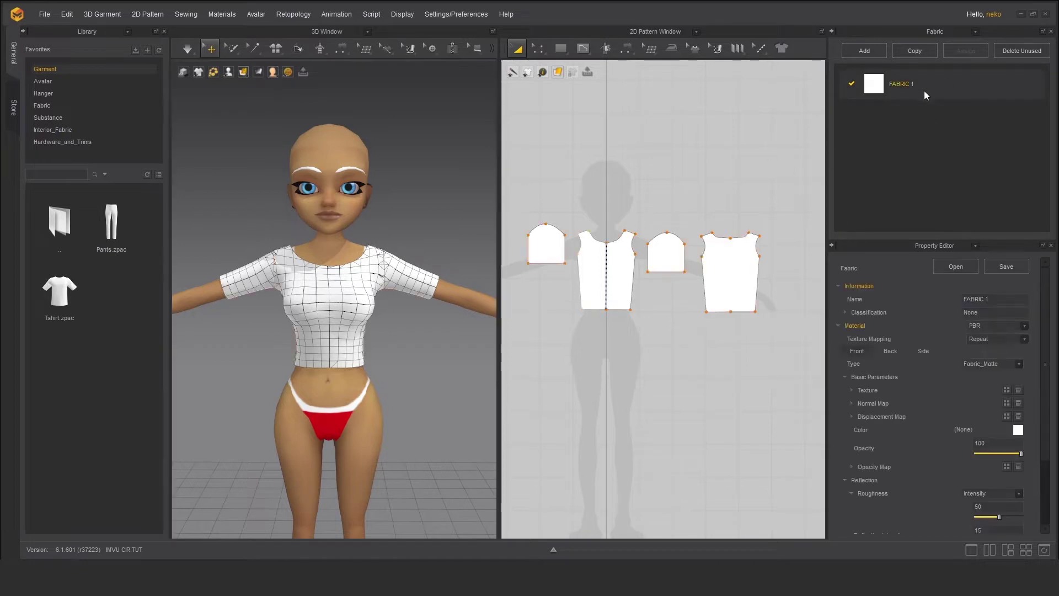
left_click(866, 52)
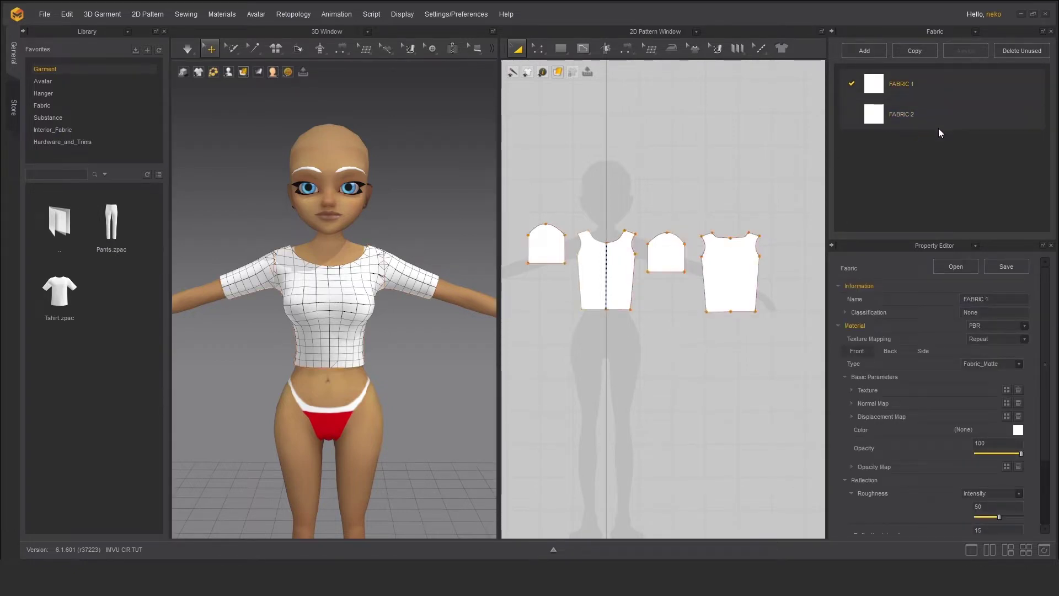
scroll(1022, 413, "down", 1)
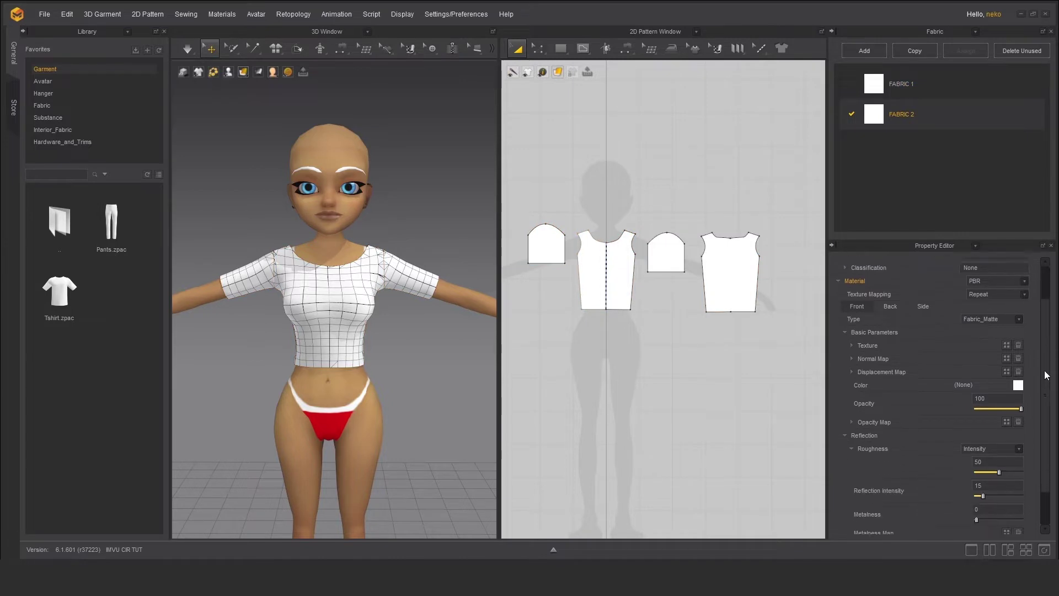
scroll(1002, 463, "down", 2)
left_click(945, 519)
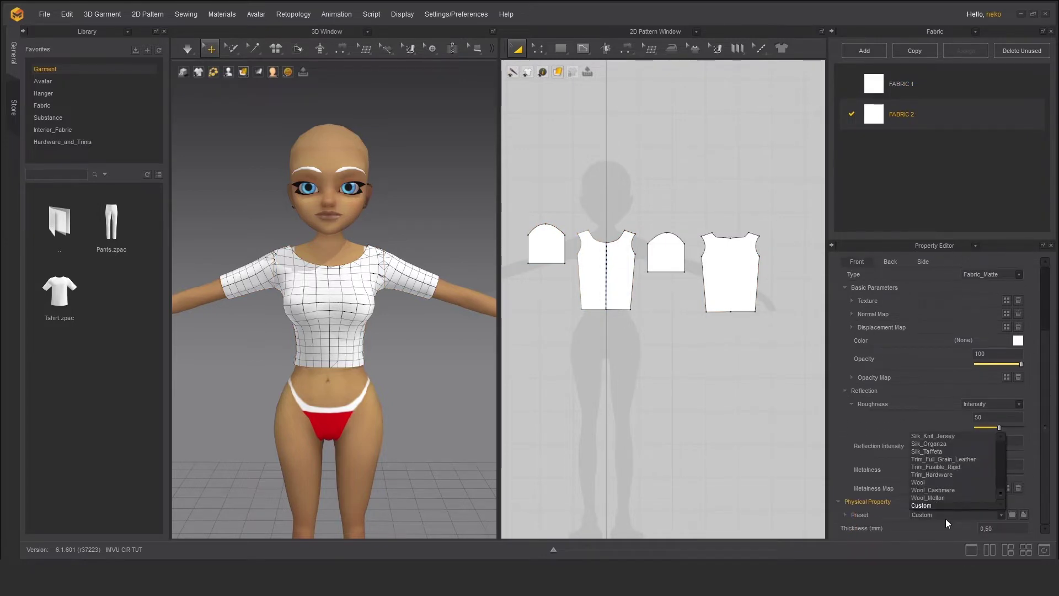
left_click(965, 144)
- Check the front, back and sleeve pieces, then view FABRIC 2's properties
left_click(590, 280)
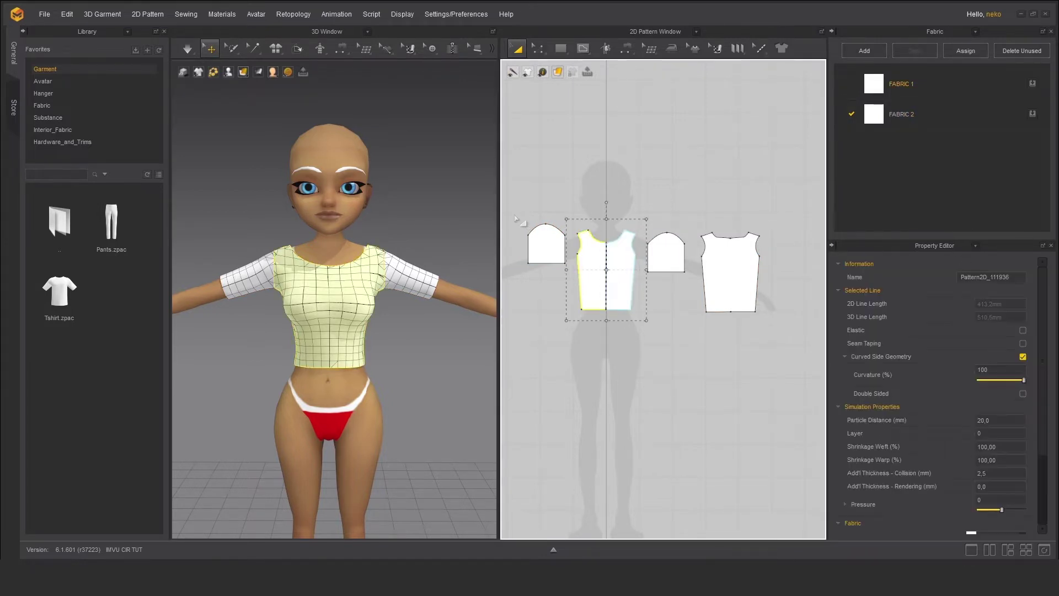
left_click(546, 247)
left_click(667, 252)
left_click(749, 260)
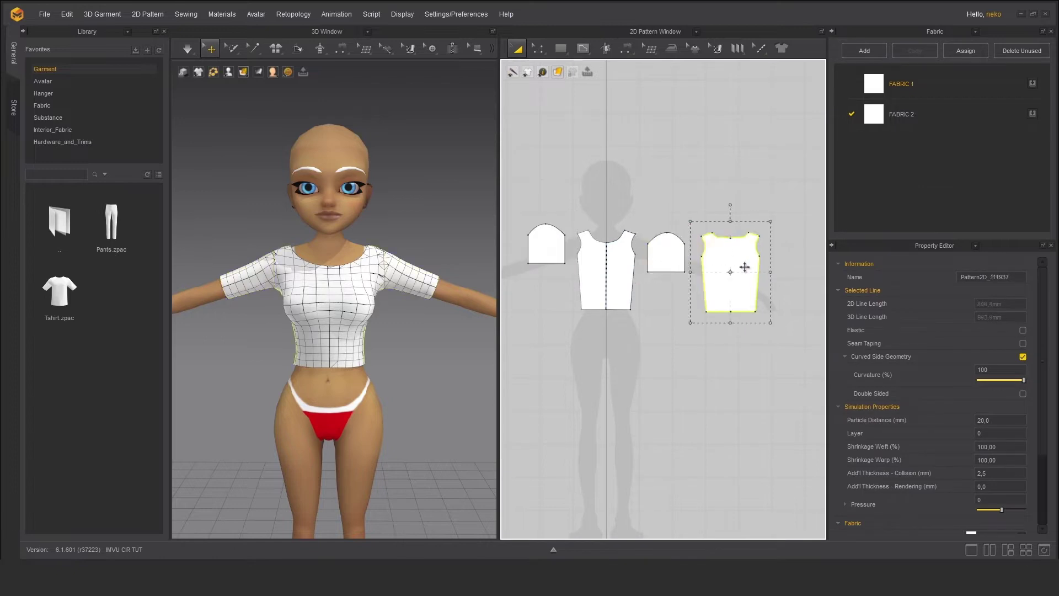
left_click(542, 244)
left_click(667, 250)
left_click(943, 114)
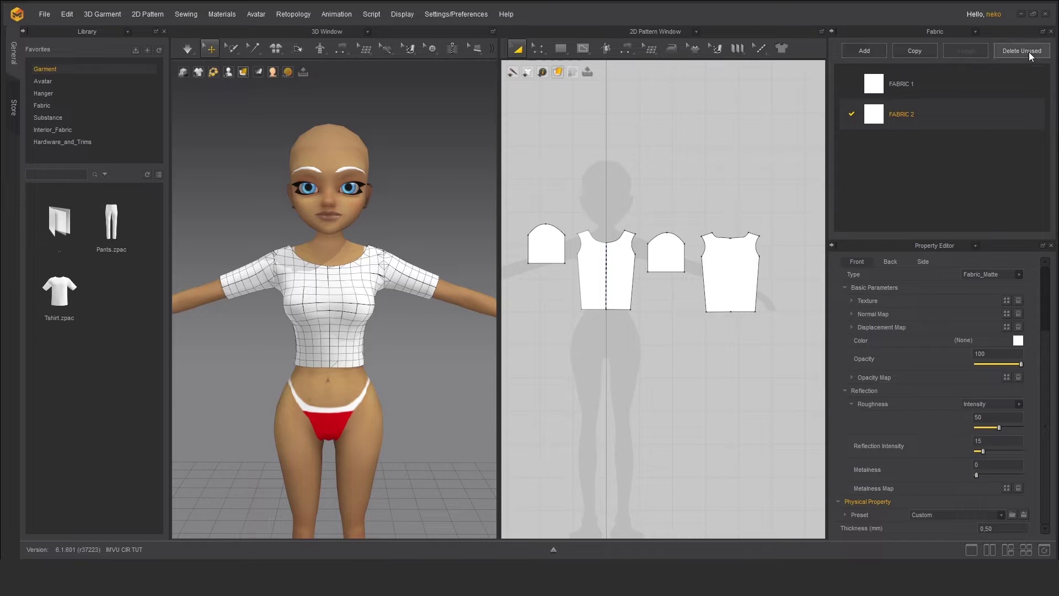
- Delete unused fabrics so only FABRIC 1 remains, with its properties shown
left_click(1028, 52)
left_click(936, 90)
left_click(944, 132)
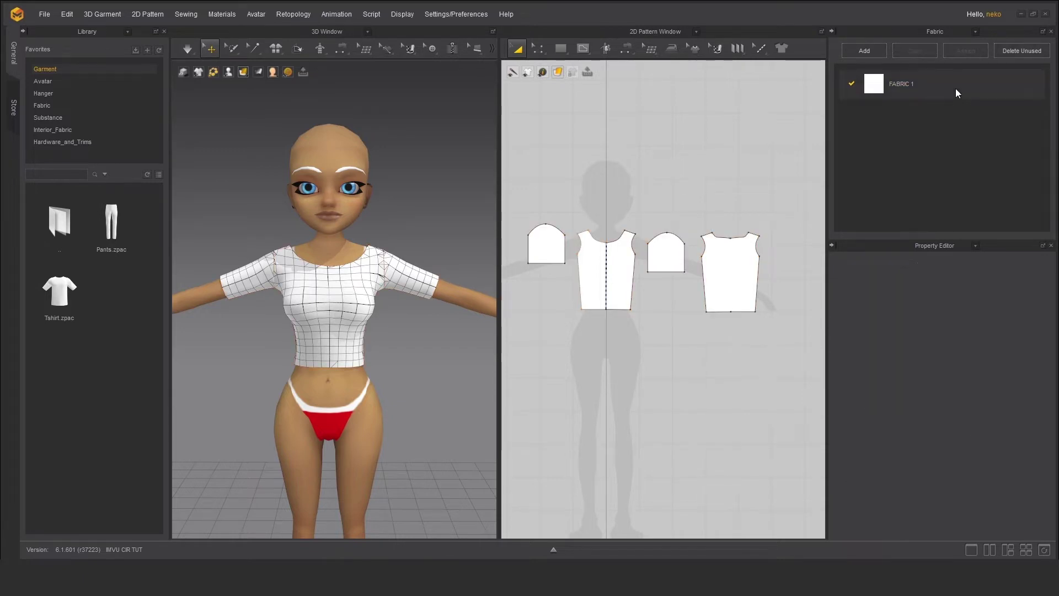
left_click(956, 88)
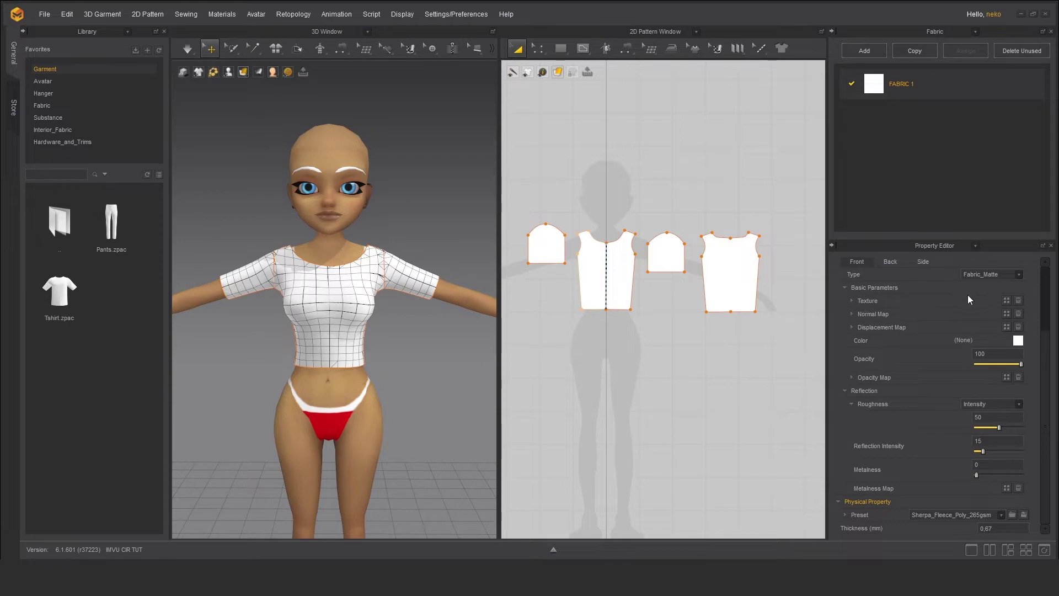
- Apply teal texture image 2 to FABRIC 1, then select the front bodice
left_click(1007, 302)
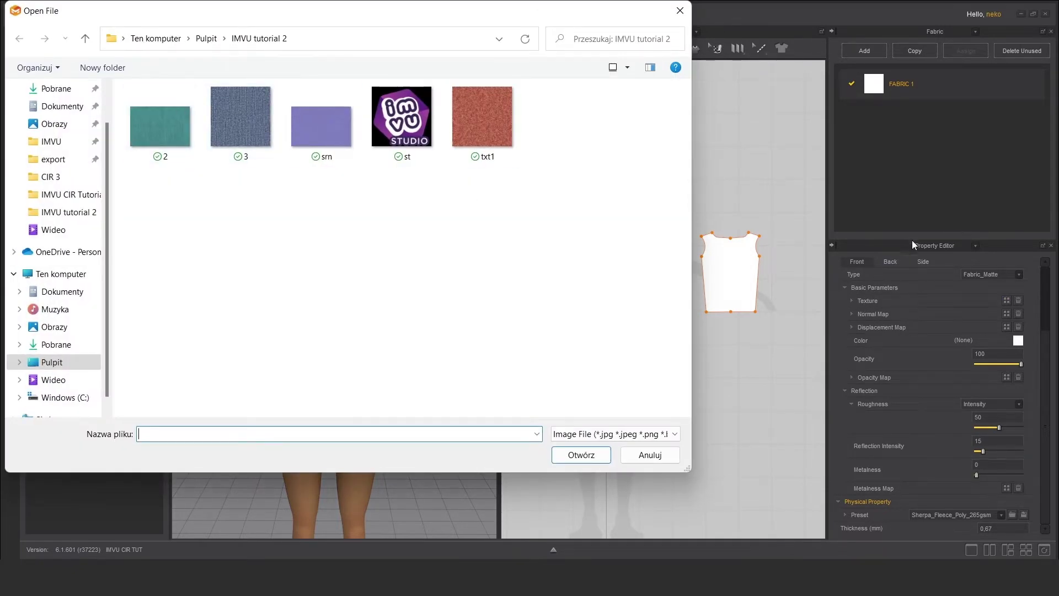
double_click(130, 114)
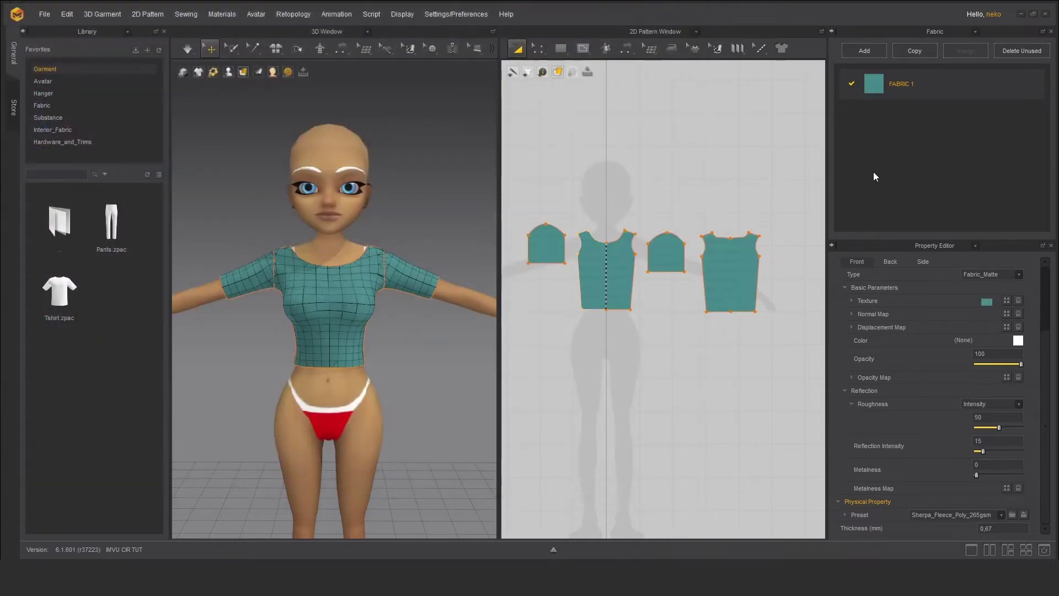
scroll(627, 300, "up", 2)
scroll(615, 253, "up", 2)
left_click(615, 253)
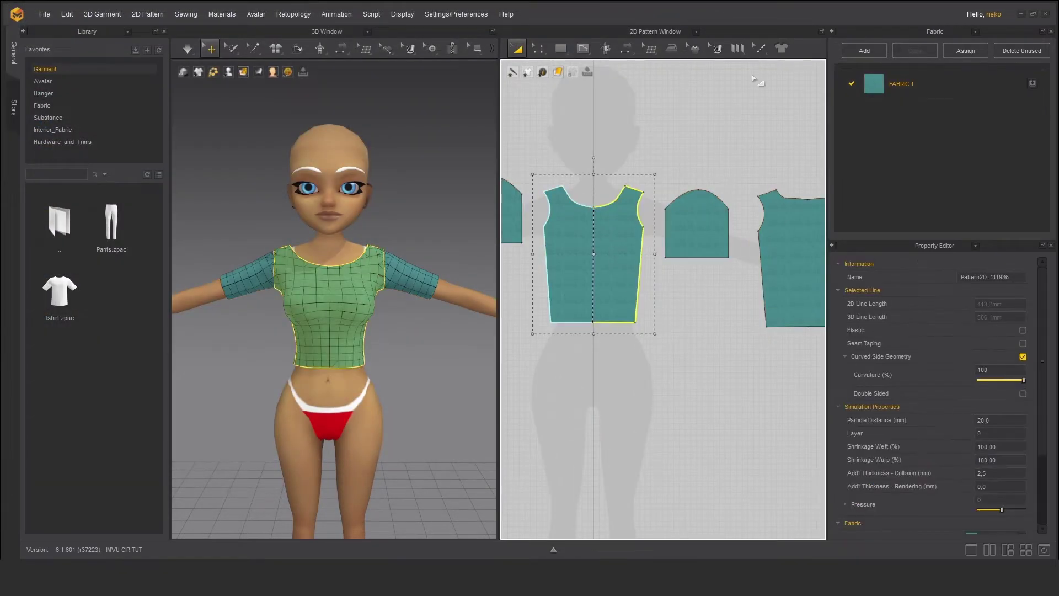
- Shift the front bodice's fabric texture slightly left with the 2D texture edit tool
left_click(704, 55)
left_click(708, 51)
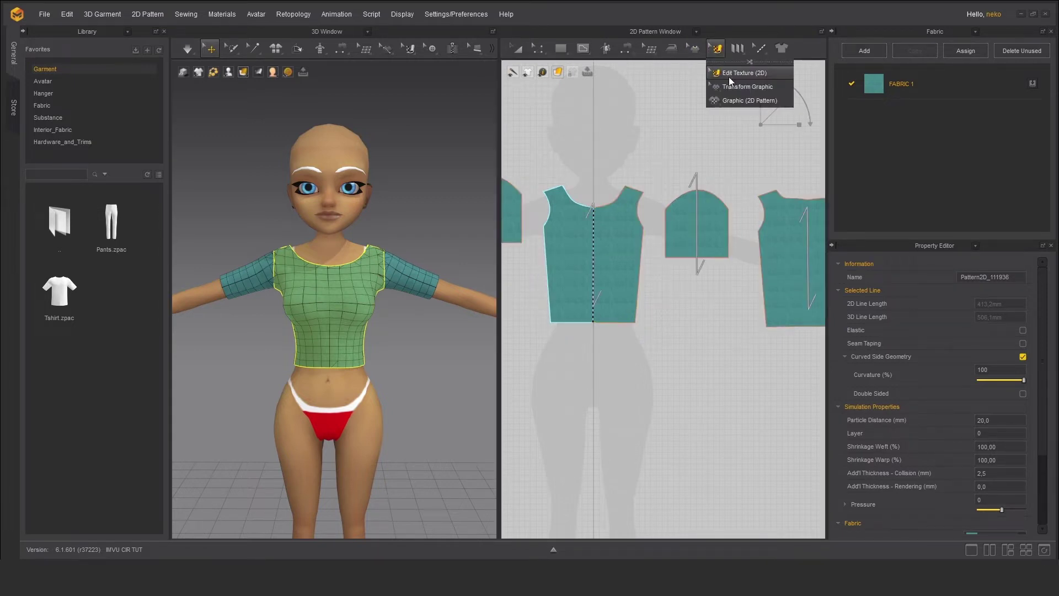
left_click(732, 74)
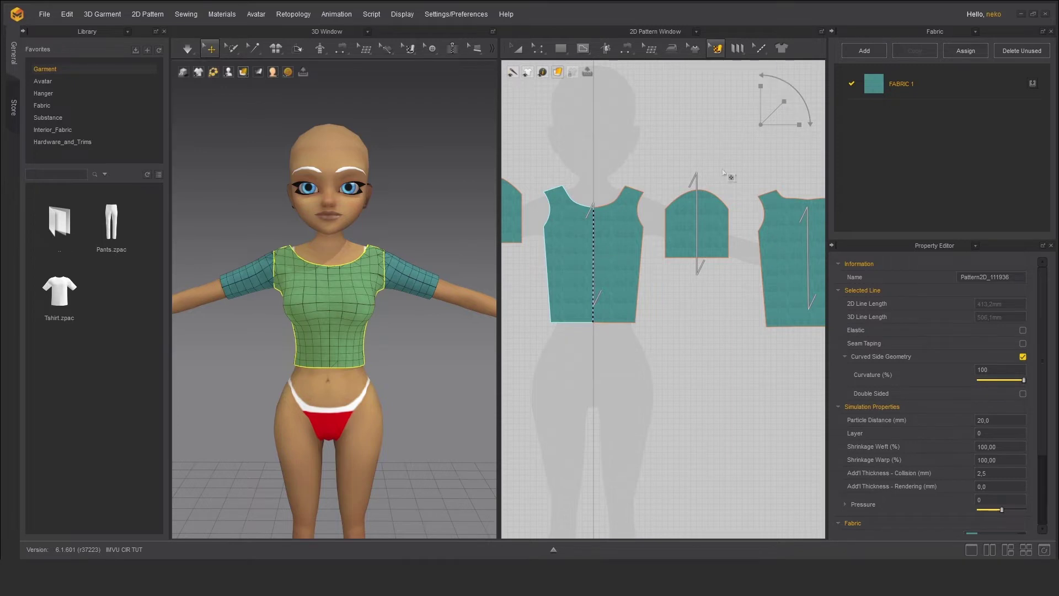
left_click(778, 105)
left_click(631, 227)
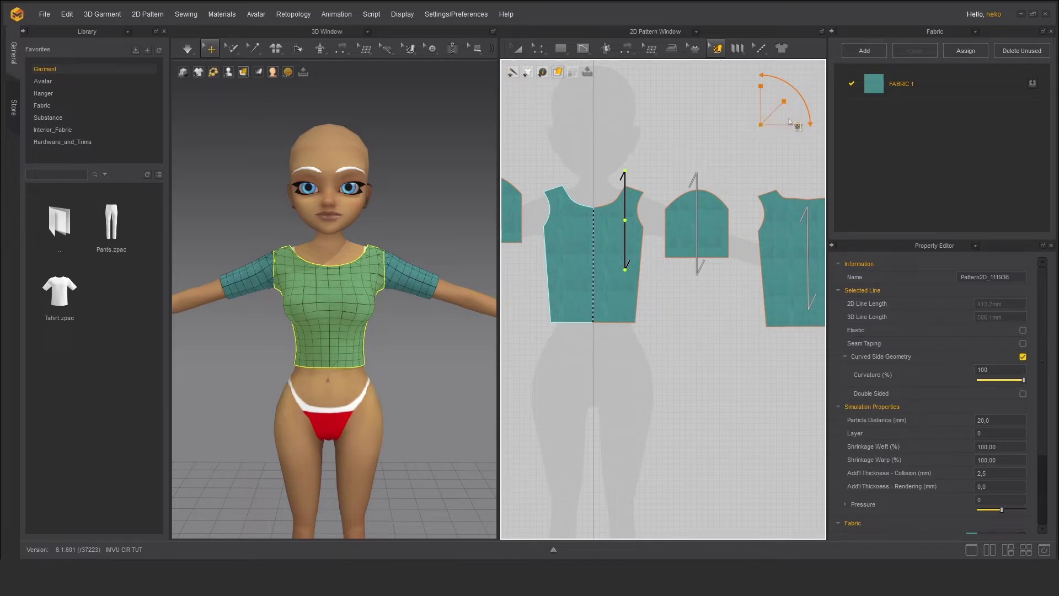
left_click_drag(625, 220, 604, 249)
scroll(619, 248, "up", 3)
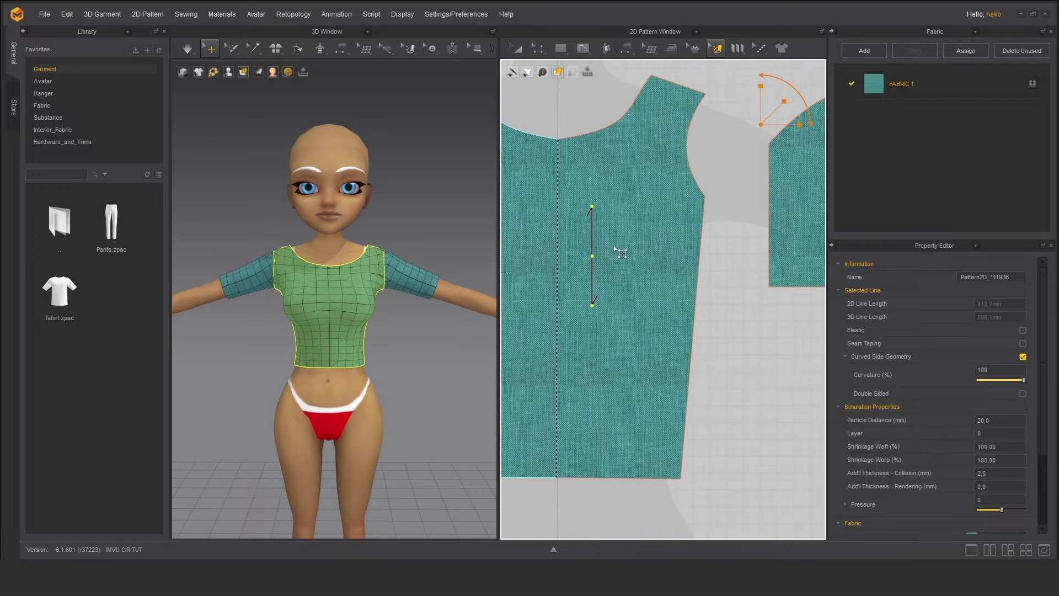
scroll(643, 240, "up", 3)
scroll(640, 240, "down", 3)
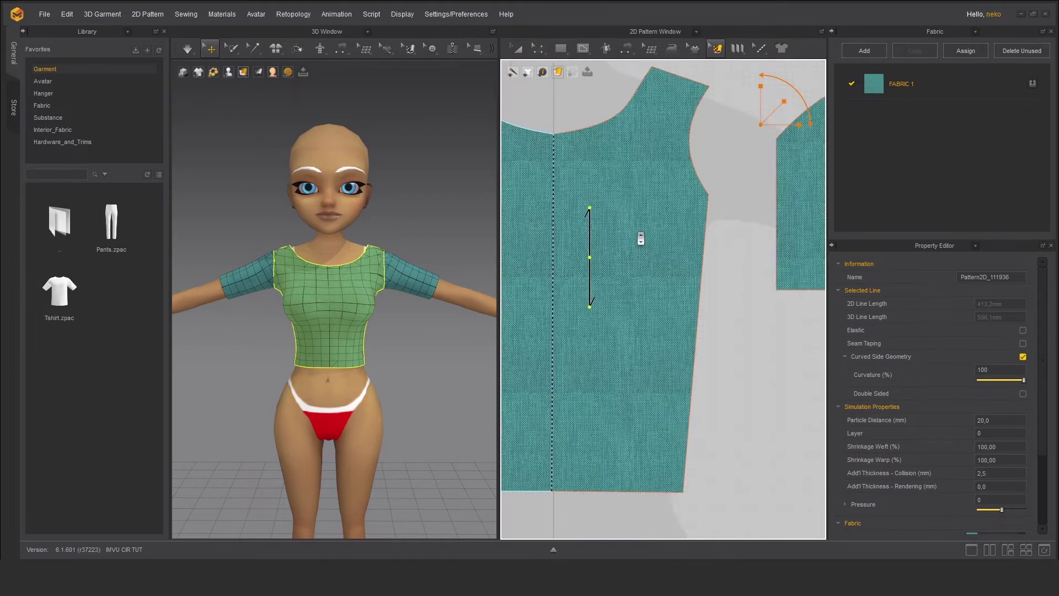
scroll(639, 237, "down", 3)
- Switch the 3D display to Textured Surface and view the shirt at three-quarter angle, deselected
left_click(245, 73)
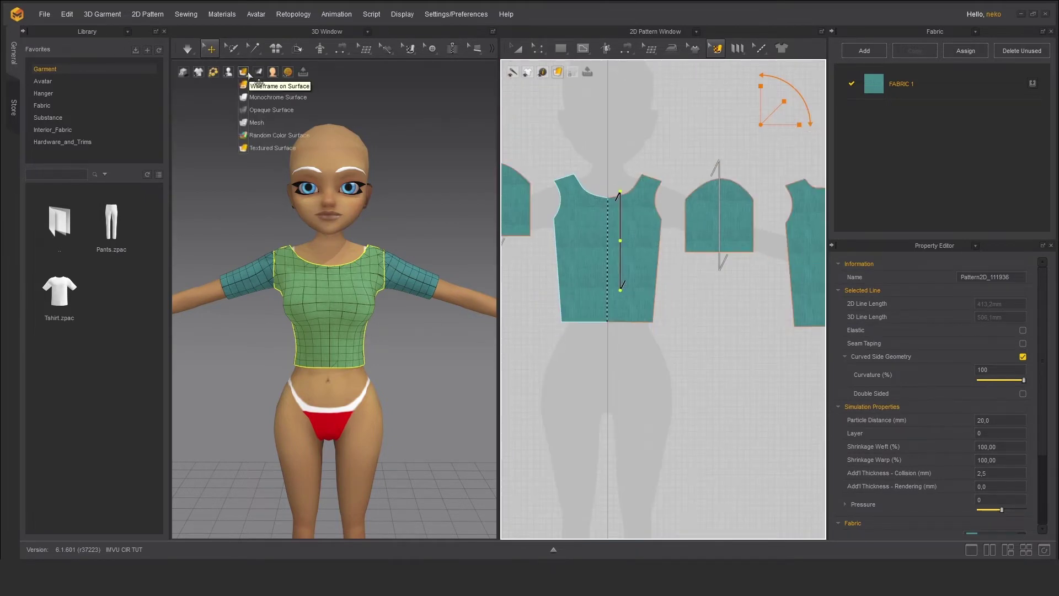
left_click(264, 148)
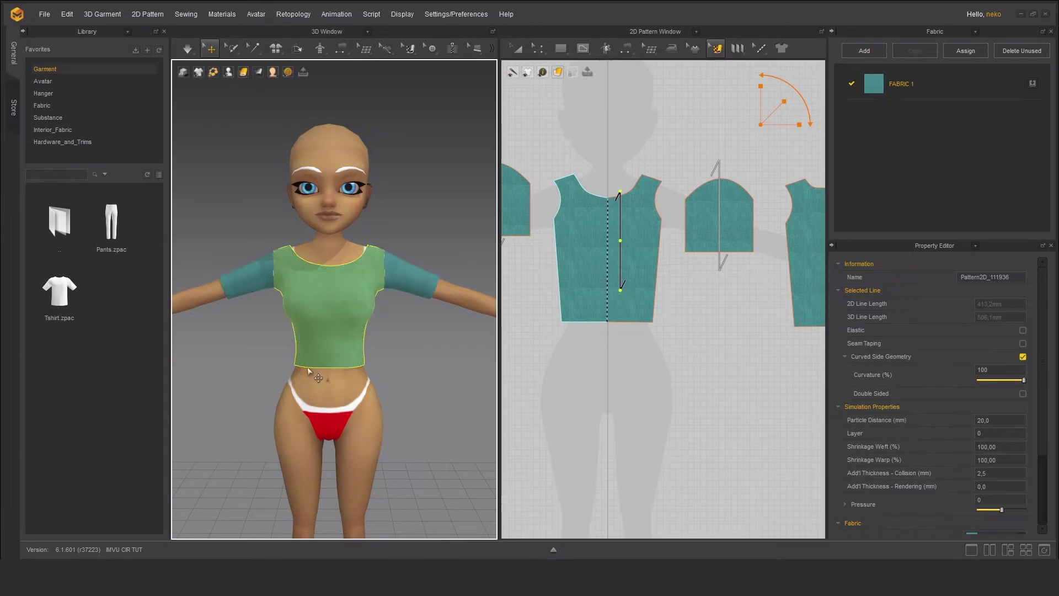
scroll(311, 345, "up", 3)
mouse_move(306, 339)
right_mouse_down()
mouse_move(306, 317)
mouse_move(366, 328)
right_mouse_up()
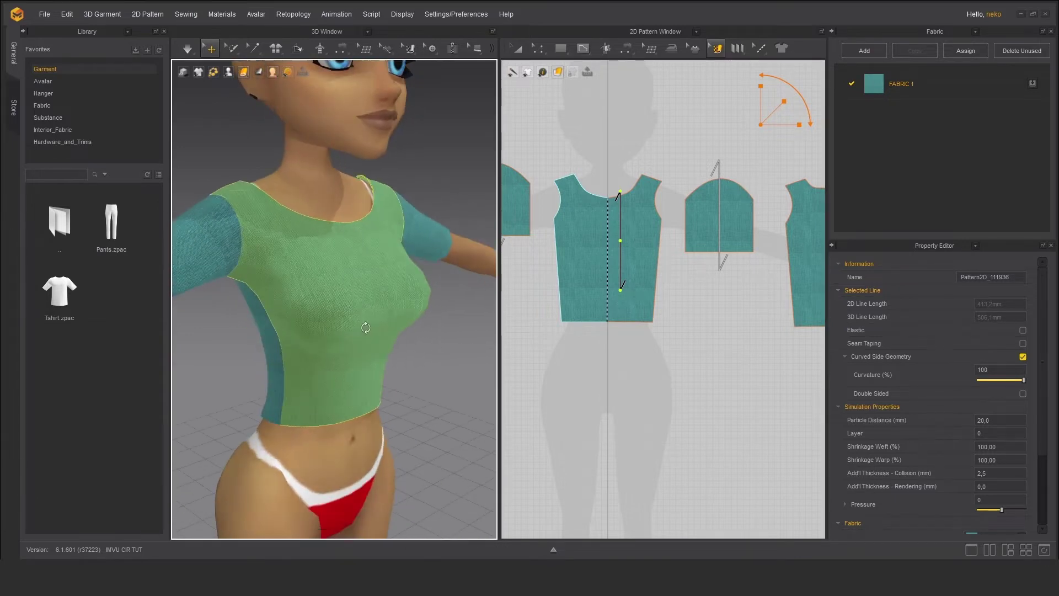
left_click(417, 358)
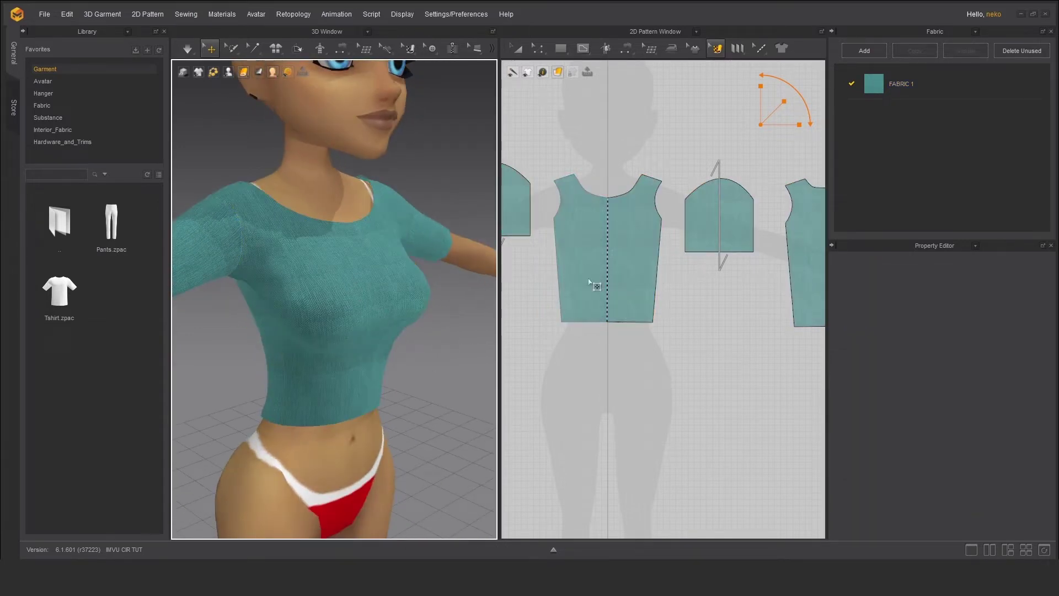
scroll(596, 286, "down", 2)
scroll(634, 272, "down", 2)
- Add the 'st' IMVU Studio logo as a 2D graphic on the front bodice pattern
left_click(714, 50)
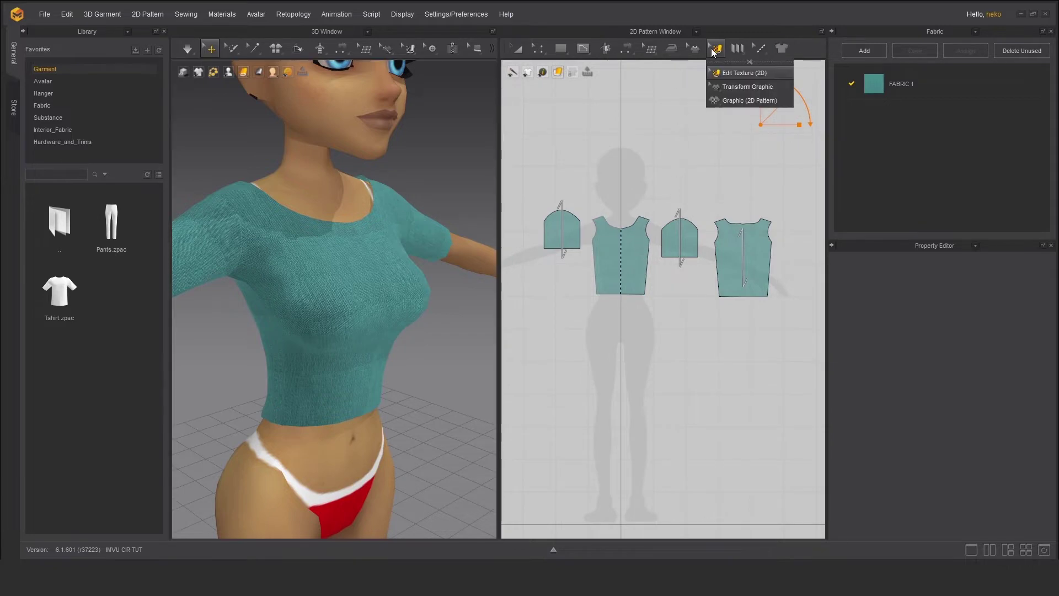
left_click(733, 102)
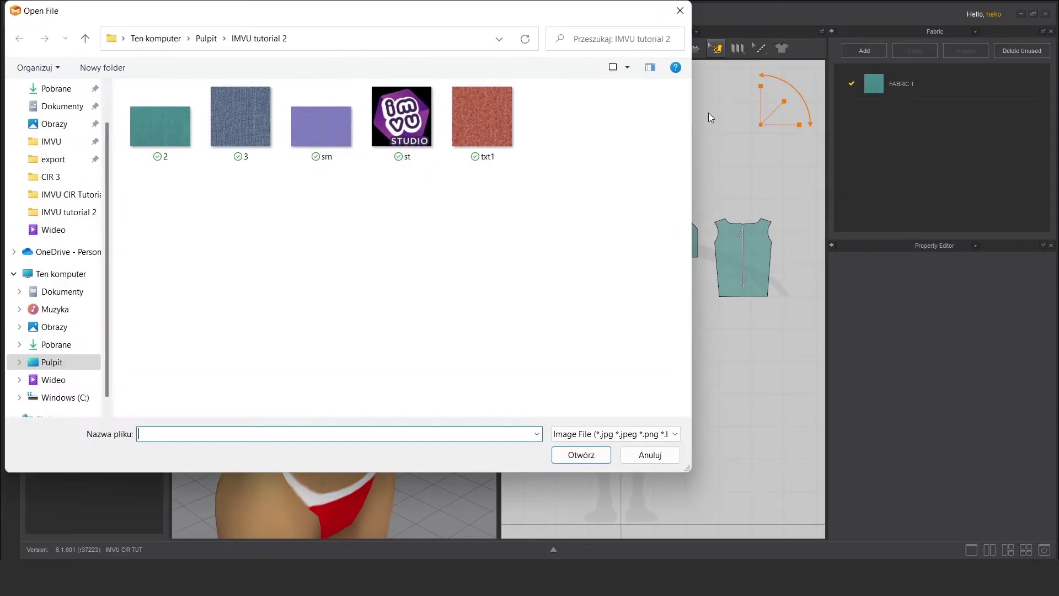
double_click(401, 122)
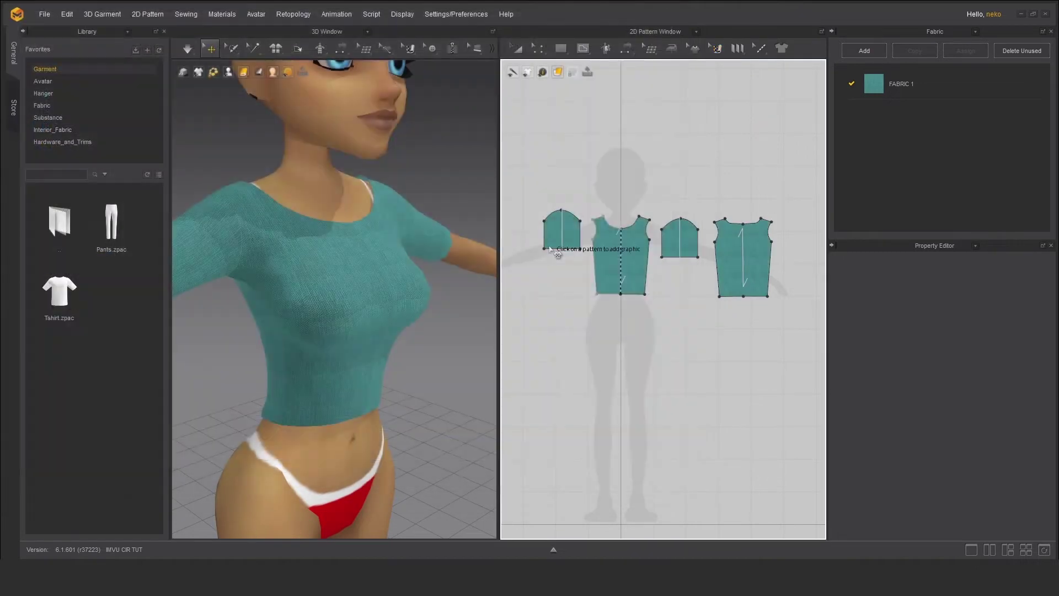
left_click(630, 239)
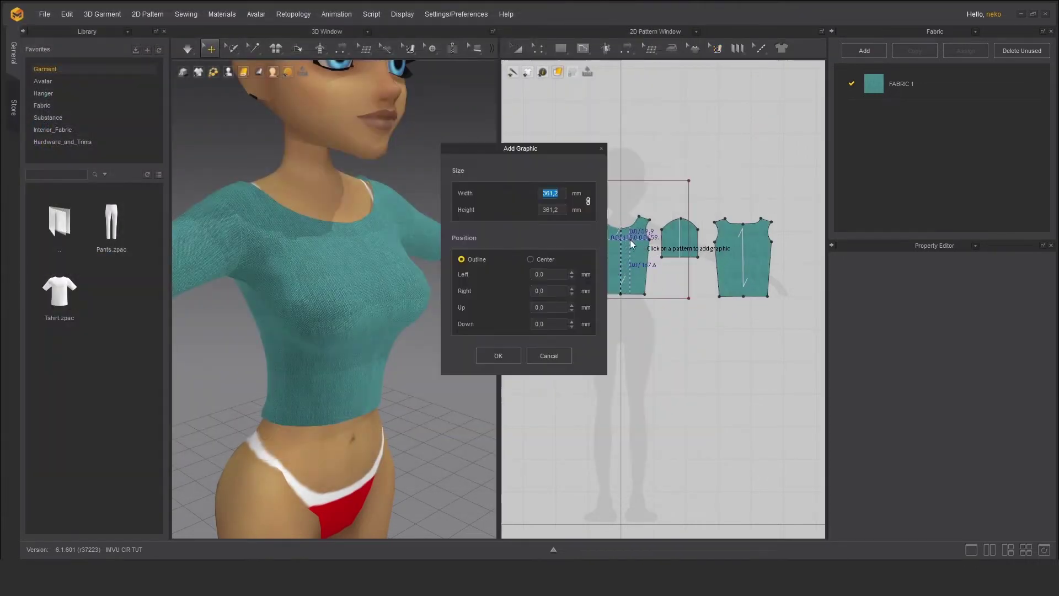
left_click(495, 356)
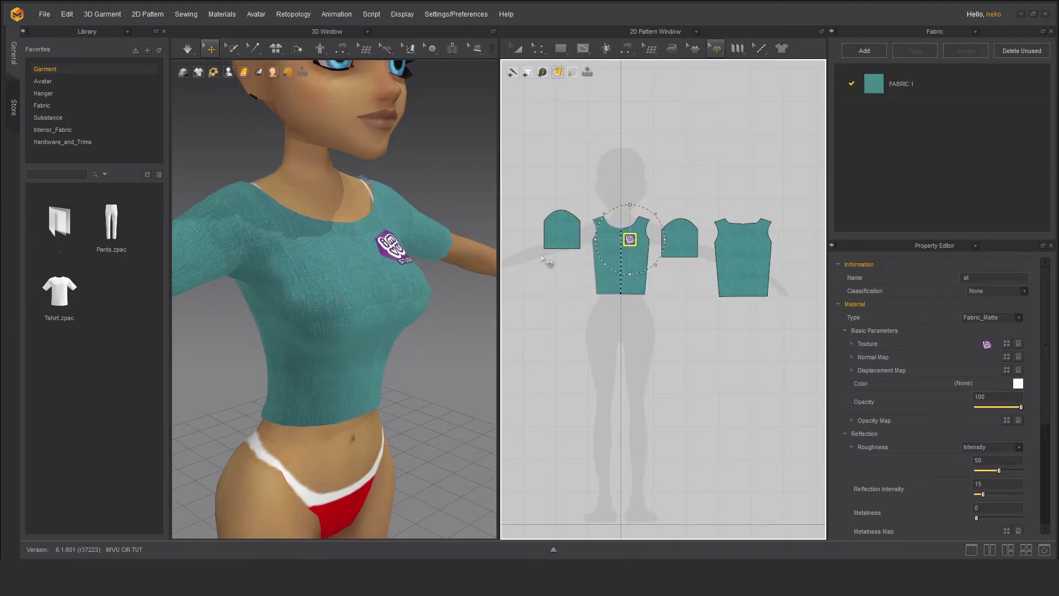
- Resize and reposition the IMVU Studio logo on the upper chest, viewed from the front
key("2")
scroll(372, 281, "up", 2)
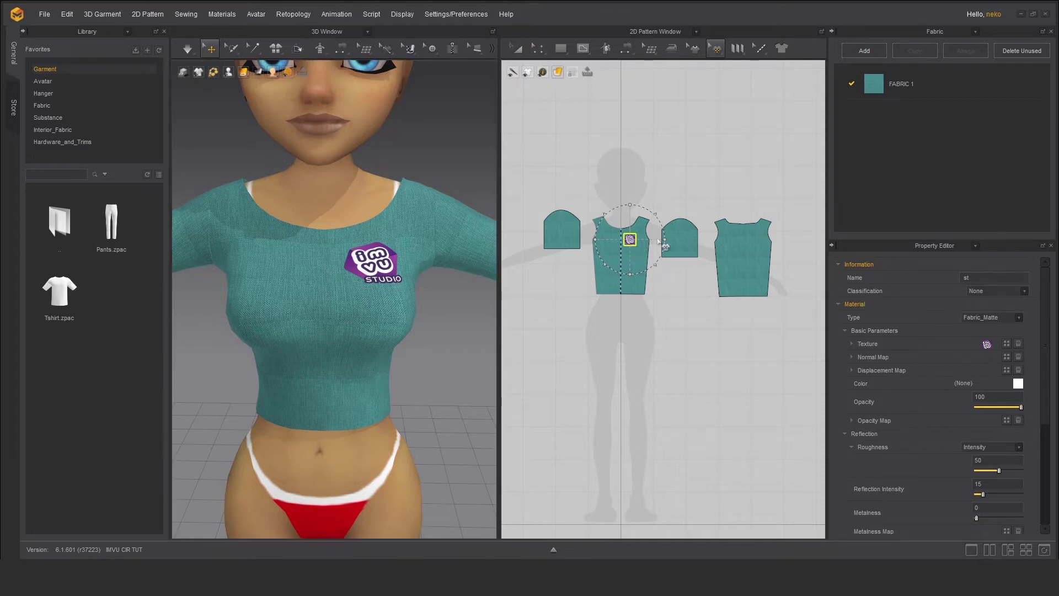
left_click_drag(636, 246, 642, 255)
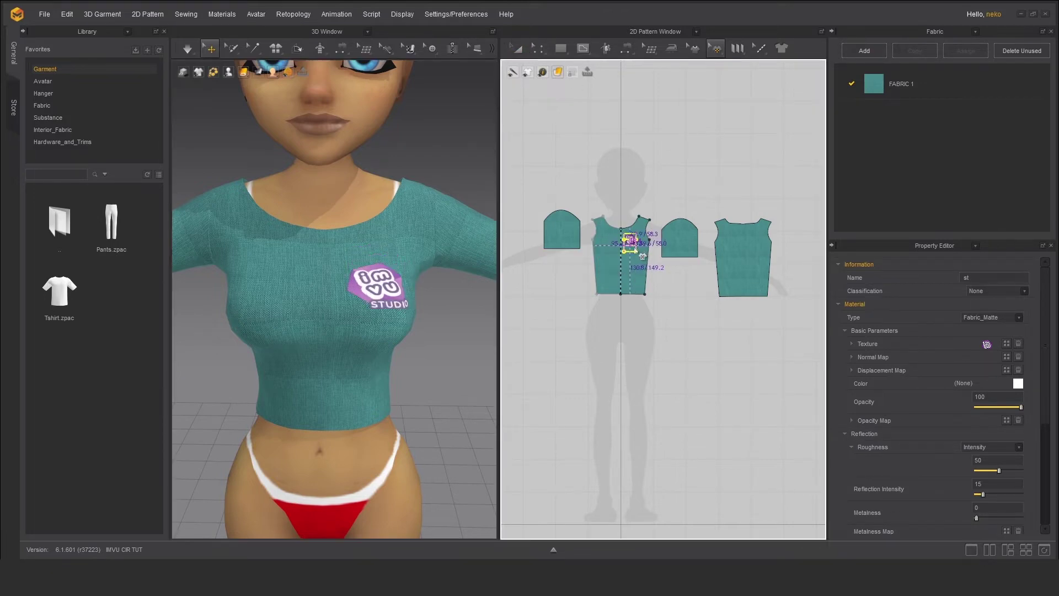
left_click(653, 168)
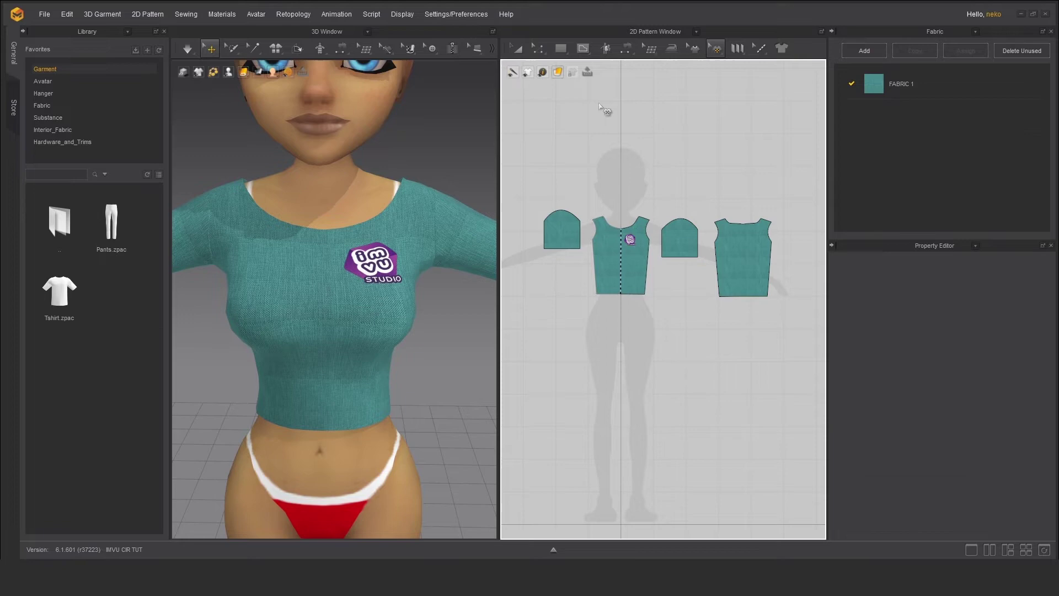
left_click(518, 50)
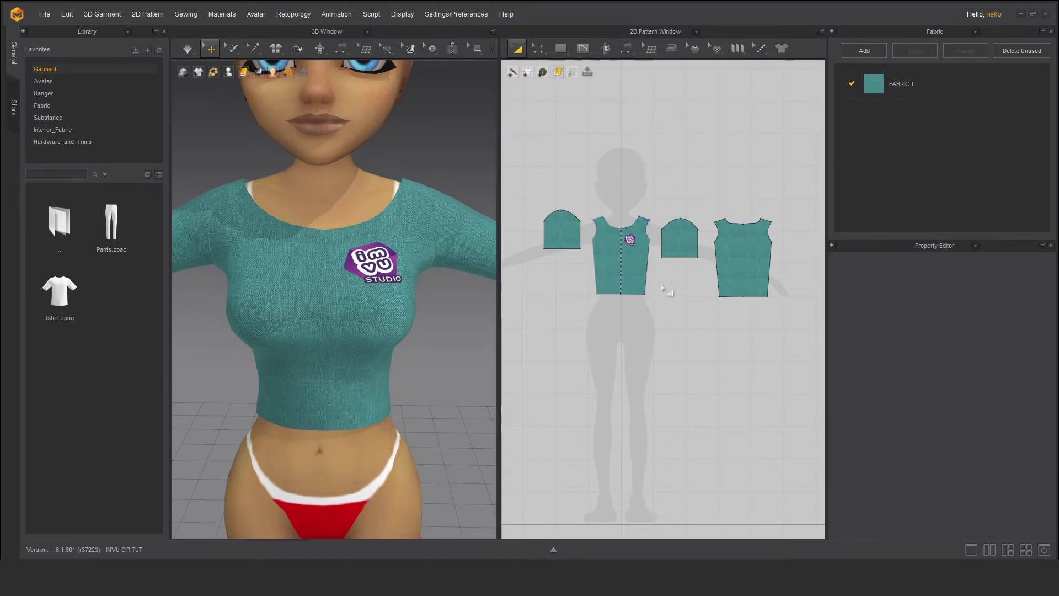
scroll(422, 343, "up", 2)
scroll(431, 351, "up", 2)
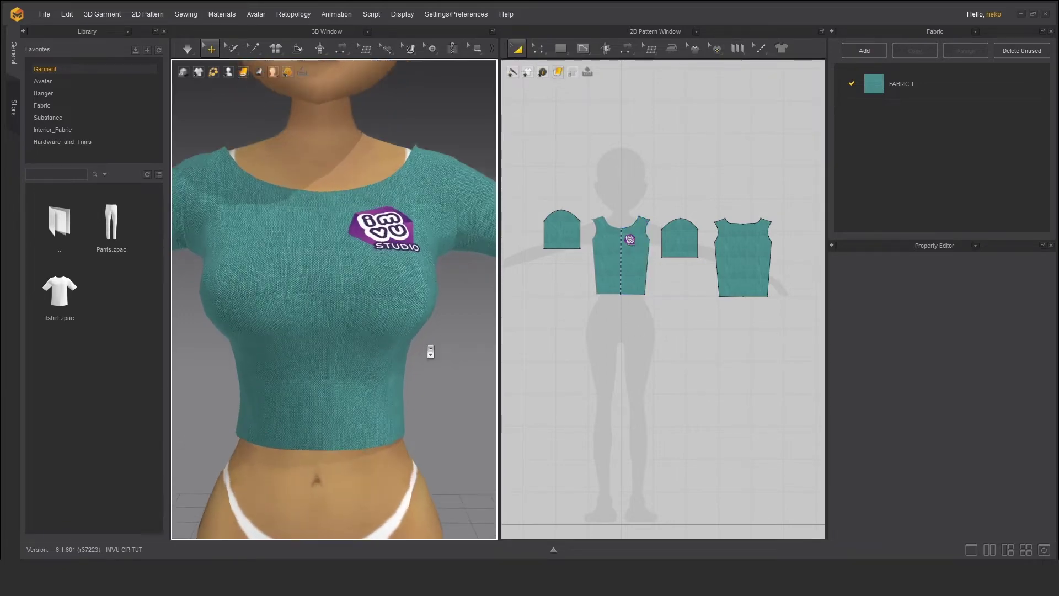
scroll(430, 351, "down", 2)
scroll(431, 351, "down", 1)
scroll(437, 388, "up", 1)
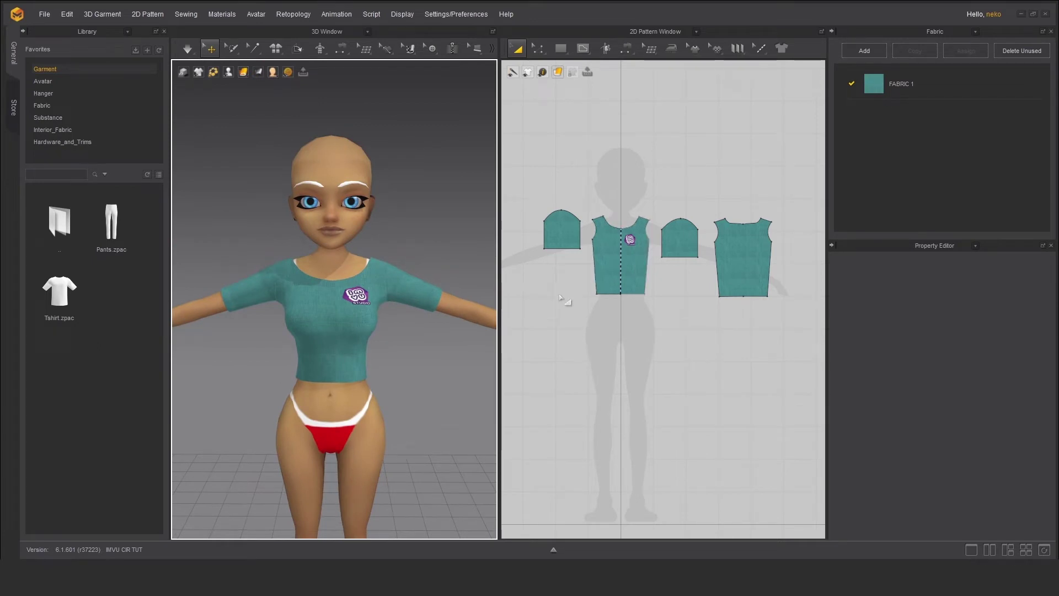
mouse_move(524, 363)
left_mouse_down()
mouse_move(808, 178)
mouse_move(525, 366)
mouse_move(520, 382)
mouse_move(542, 398)
left_mouse_up()
left_click(545, 397)
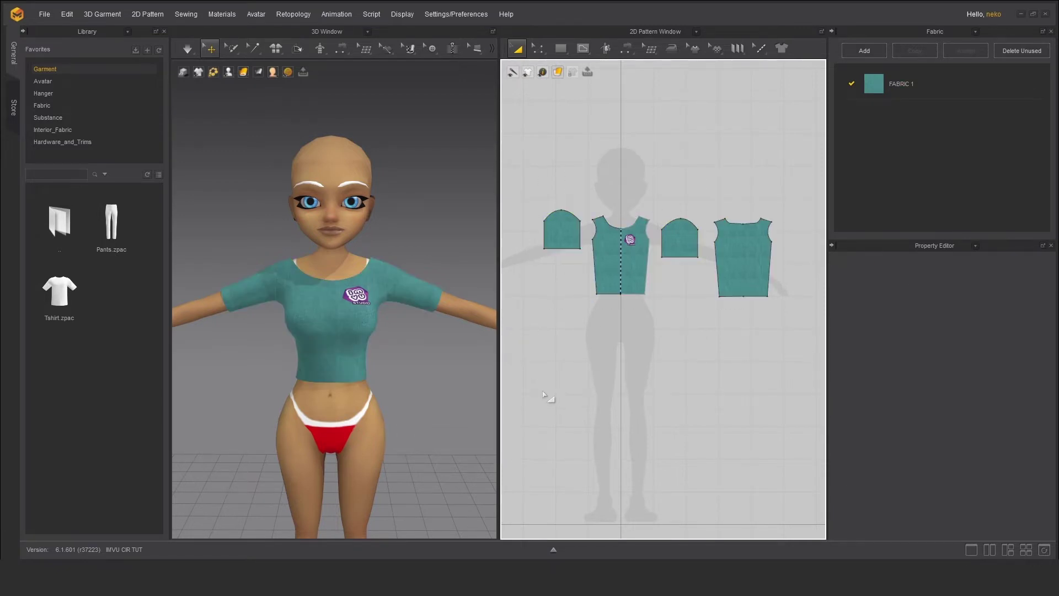
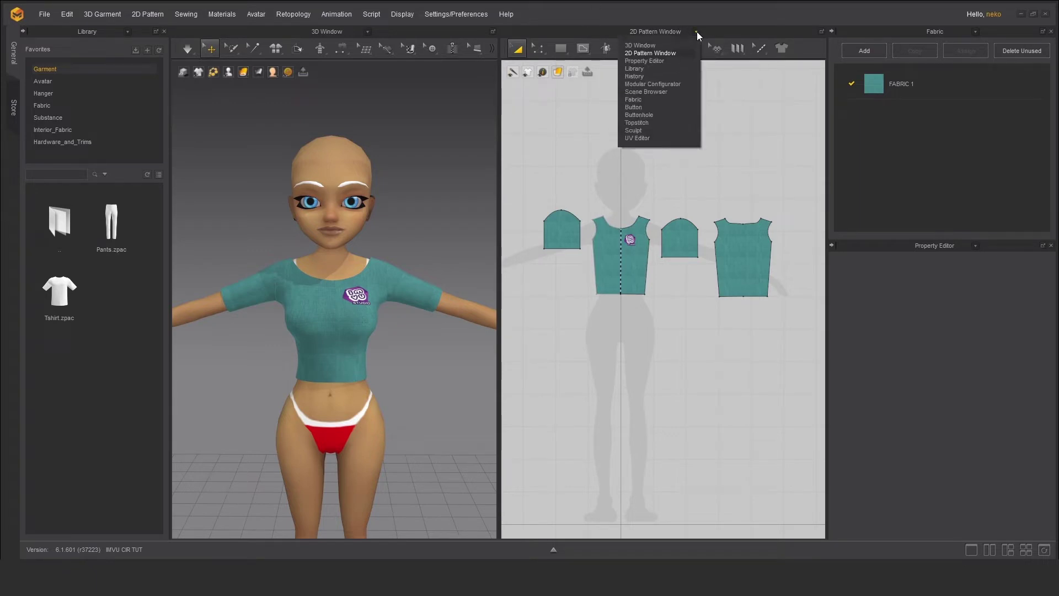
- Swap the 2D Pattern Window for the UV Editor to show the T-shirt's UV islands
left_click(640, 139)
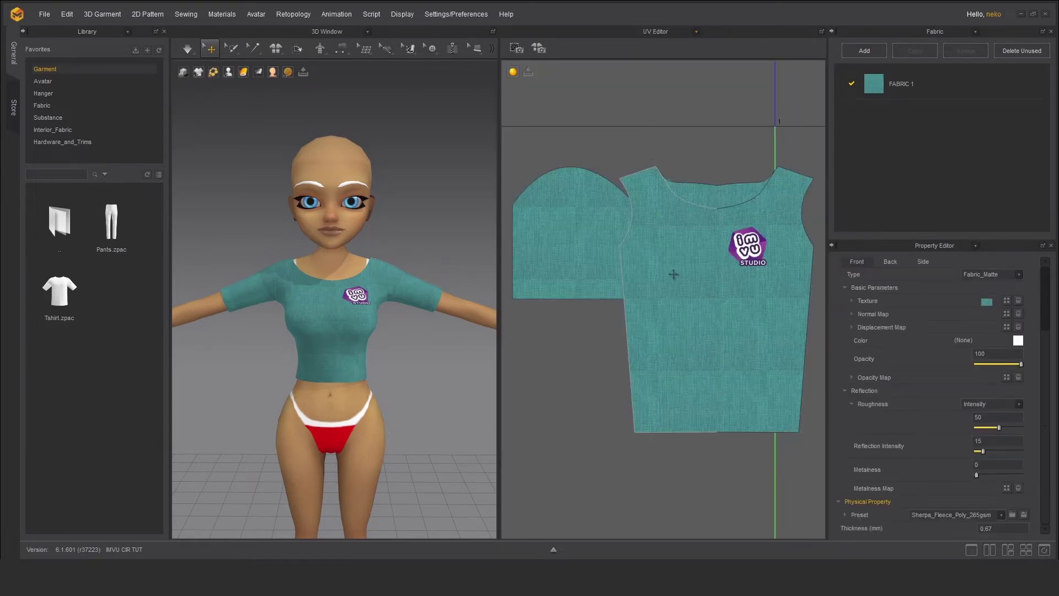
- Fit the selected T-shirt pieces' UVs to 0–1, then drag pieces into another UV tile
left_click(683, 280)
right_click(686, 281)
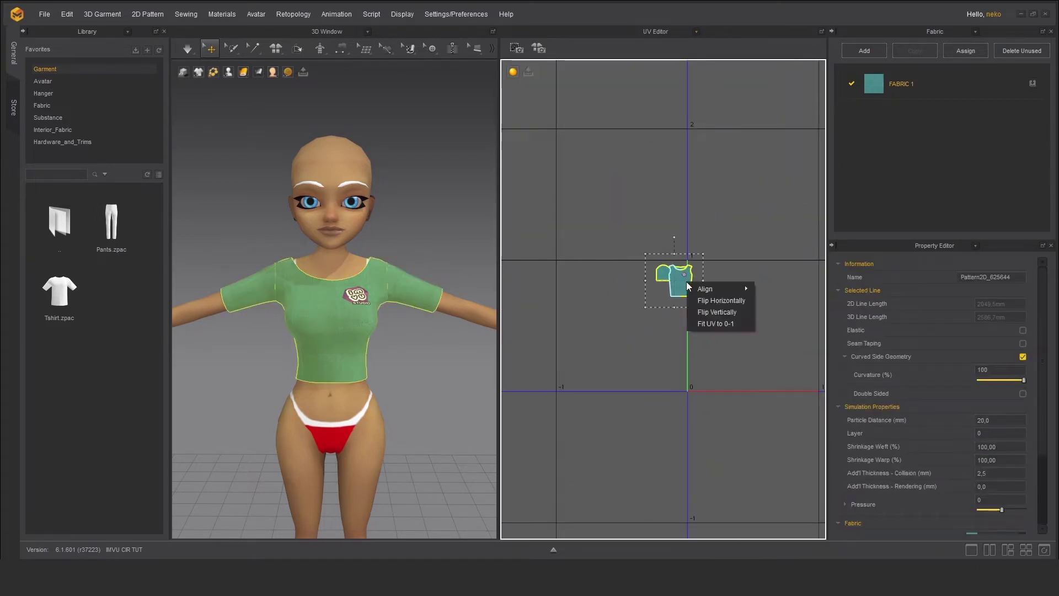
left_click(721, 325)
left_click(501, 298)
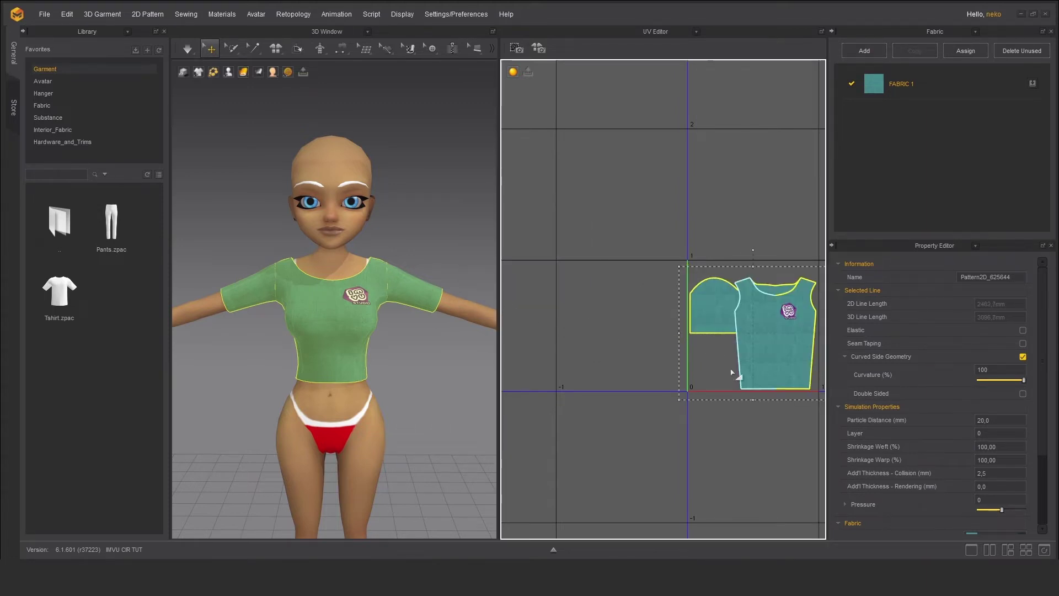
mouse_move(644, 311)
left_mouse_down()
mouse_move(751, 324)
mouse_move(616, 214)
left_mouse_up()
- Move both sleeve pieces side by side into the upper-right UV tile
left_click(597, 292)
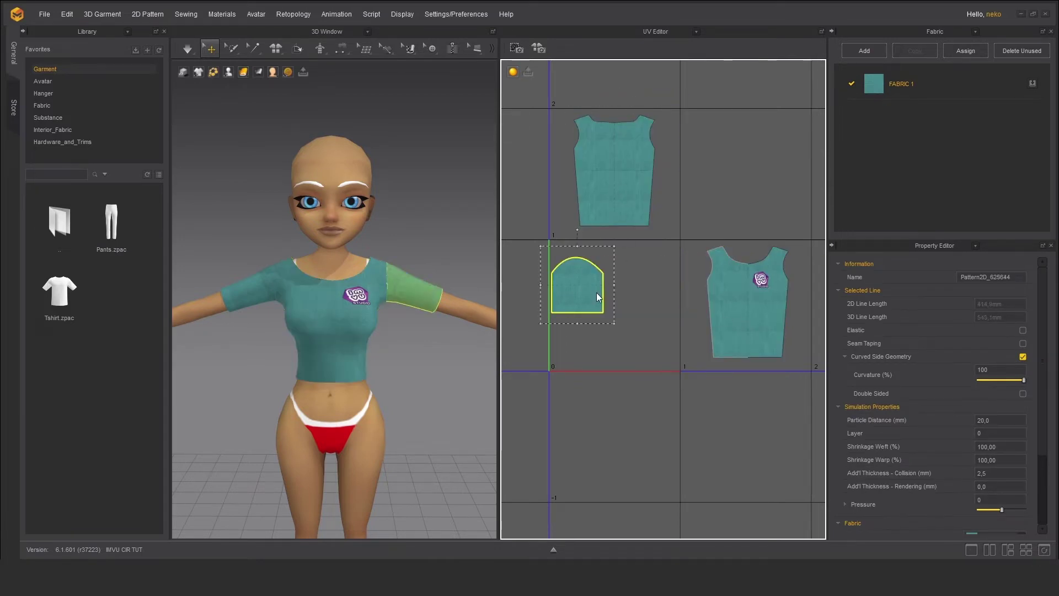
mouse_move(597, 292)
left_mouse_down()
mouse_move(744, 163)
mouse_move(726, 154)
left_mouse_up()
left_click(605, 268)
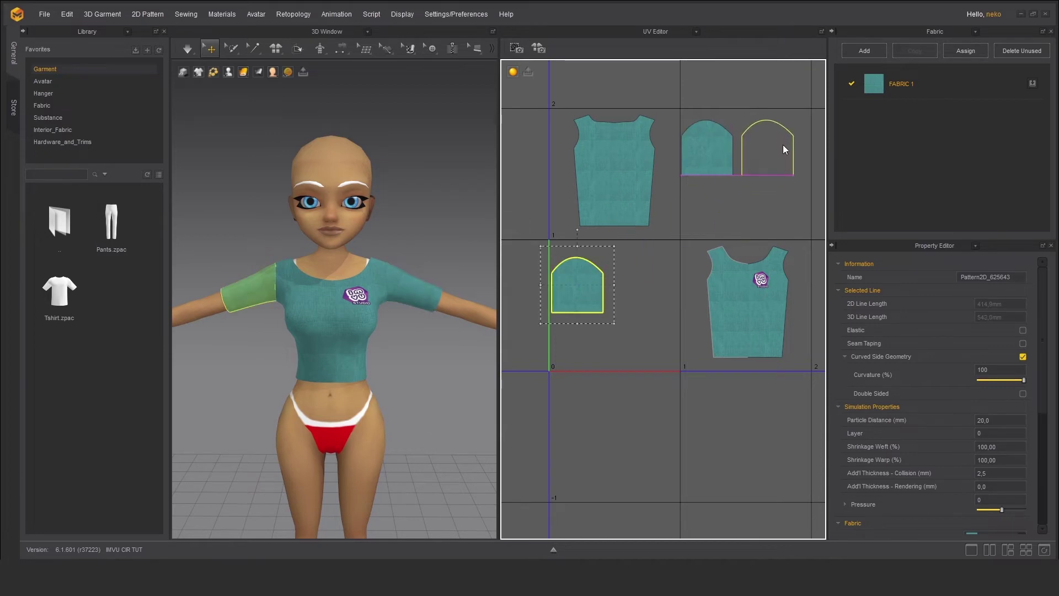
left_click_drag(604, 267, 786, 142)
right_click_drag(712, 165, 666, 177)
left_click(666, 176)
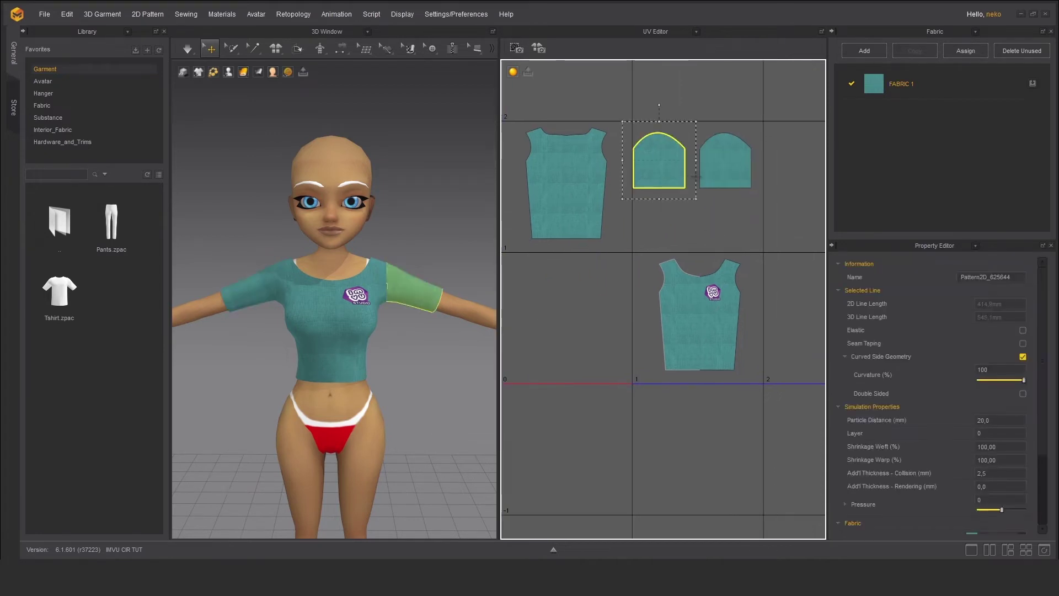
left_click_drag(679, 160, 687, 154)
- Place the plain torso in the lower-left tile and the logo torso in the upper-left tile
left_click_drag(579, 181, 569, 312)
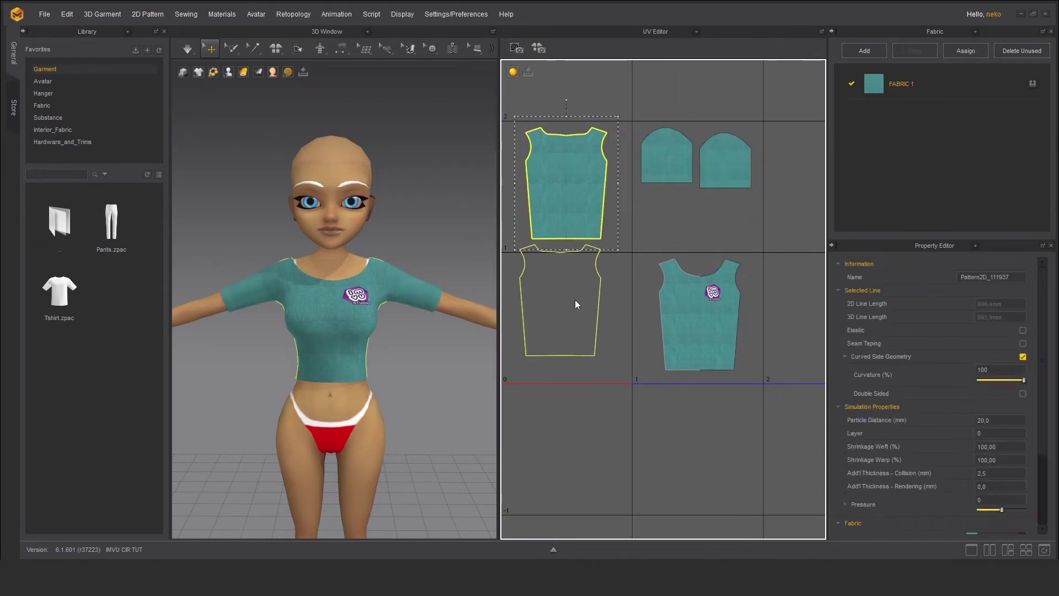
right_click_drag(569, 312, 599, 301)
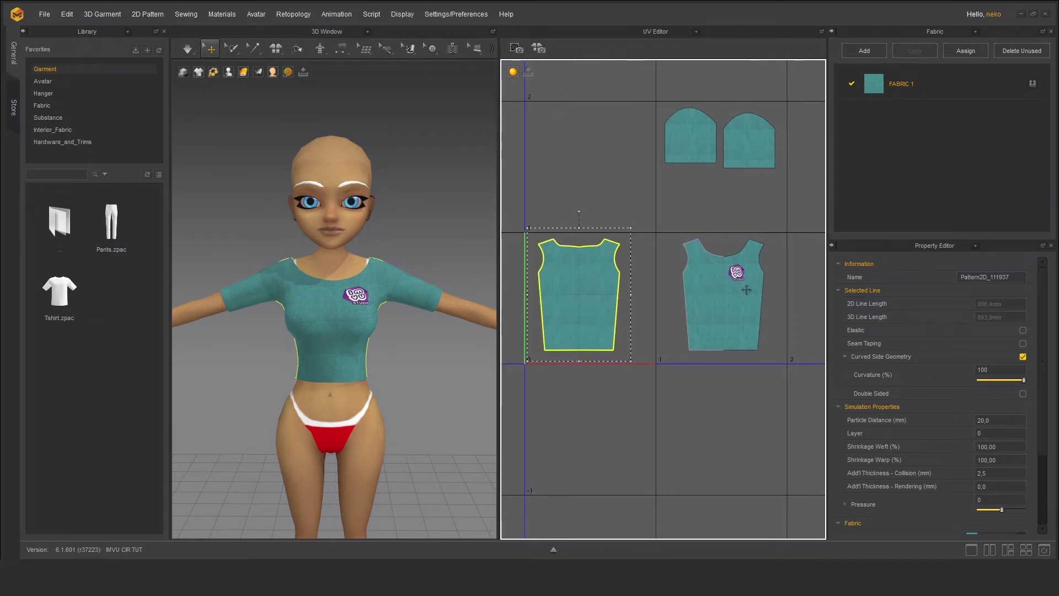
left_click_drag(746, 289, 593, 172)
left_click(585, 269)
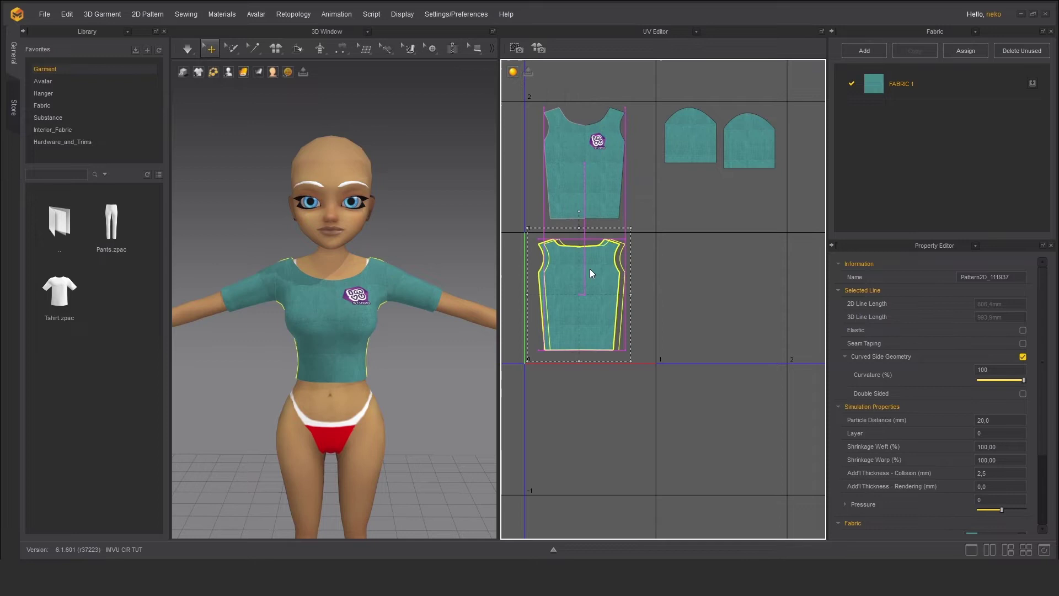
- Bring both sleeves into the lower-right tile and nudge the torso pieces into alignment
left_click(708, 141)
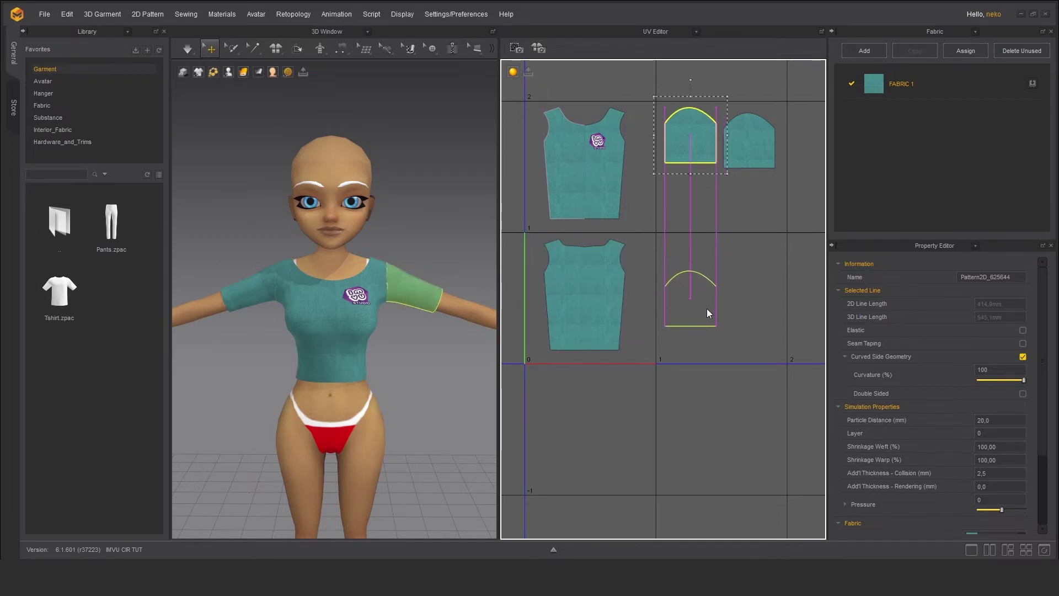
left_click_drag(707, 309, 707, 309)
left_click_drag(748, 139, 744, 295)
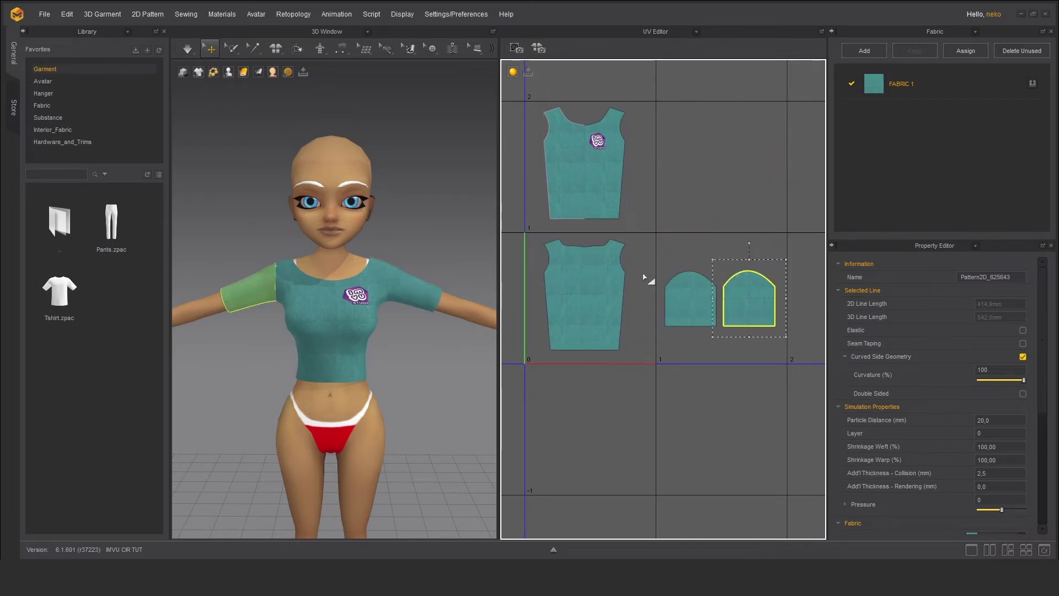
left_click_drag(574, 168, 578, 168)
left_click(669, 211)
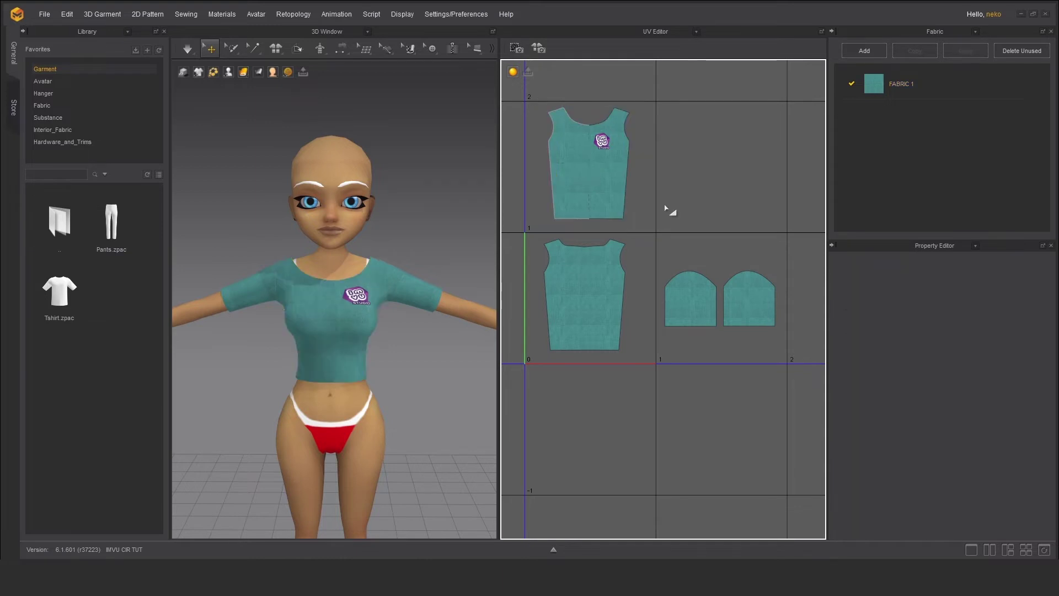
left_click_drag(593, 274, 597, 274)
left_click(699, 134)
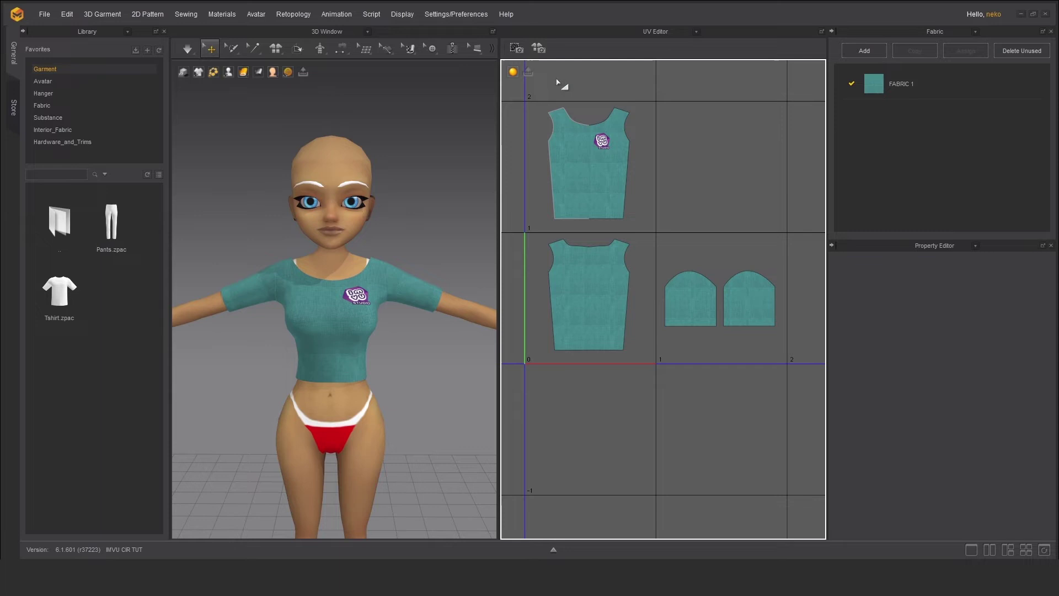
- Set the UV Snapshot to all tiles at 512 pixels, dismissing the missing-path warning on save
left_click(519, 53)
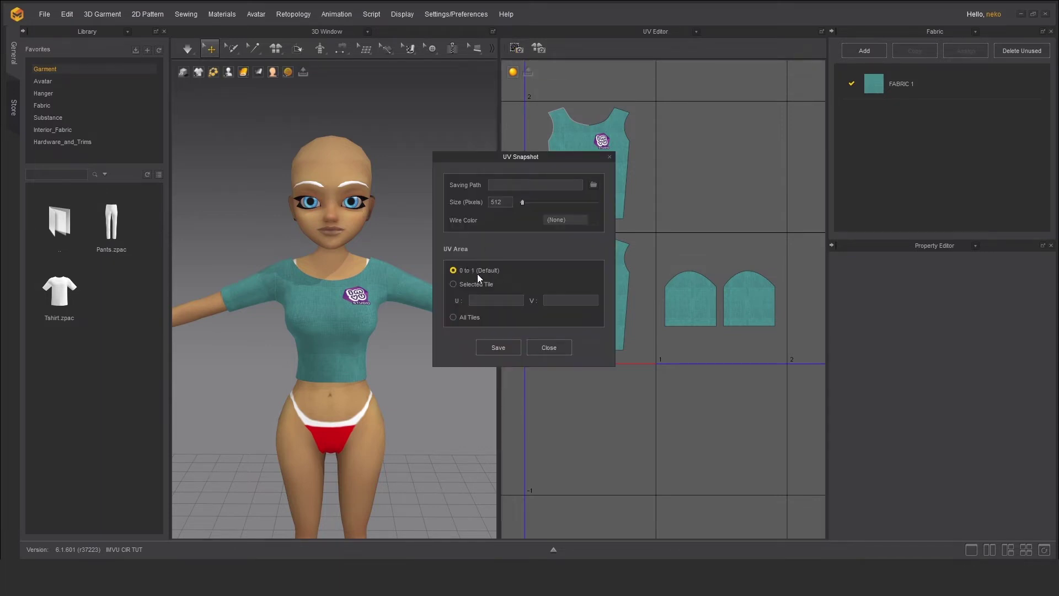
left_click(464, 319)
left_click(502, 203)
left_click(501, 349)
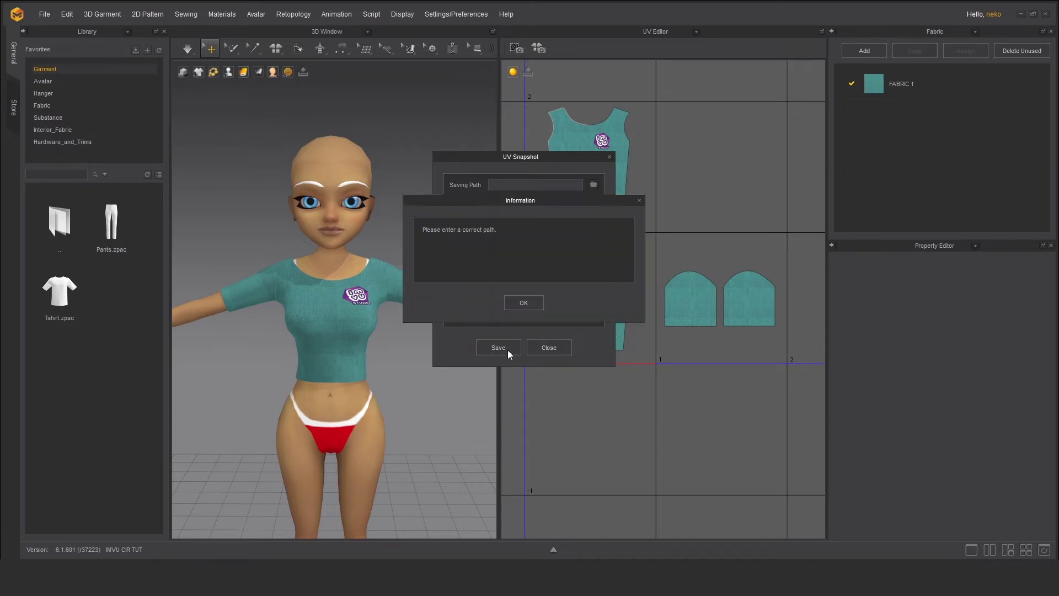
left_click(530, 301)
- Point the snapshot's Saving Path to a file named 'tee' in the IMVU CIR Tutorial folder
left_click(594, 189)
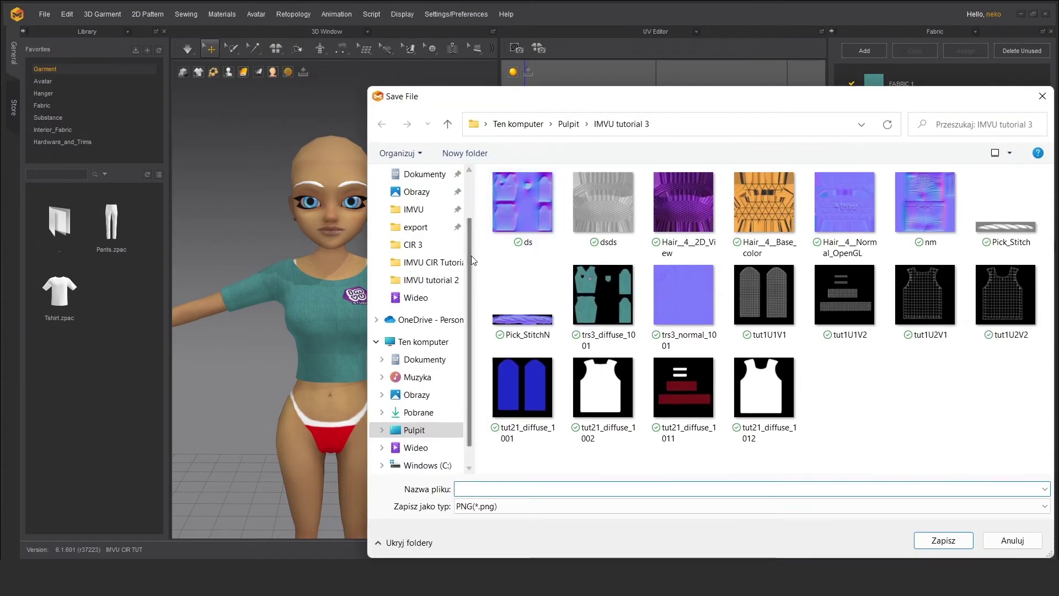
scroll(427, 306, "up", 1)
left_click(427, 298)
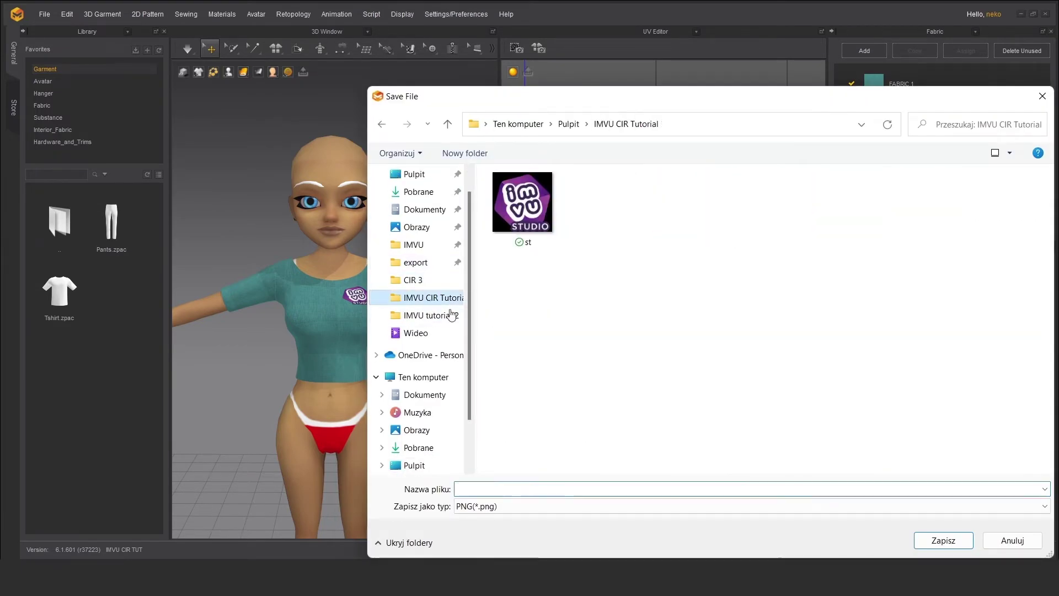
left_click(566, 493)
type("tee")
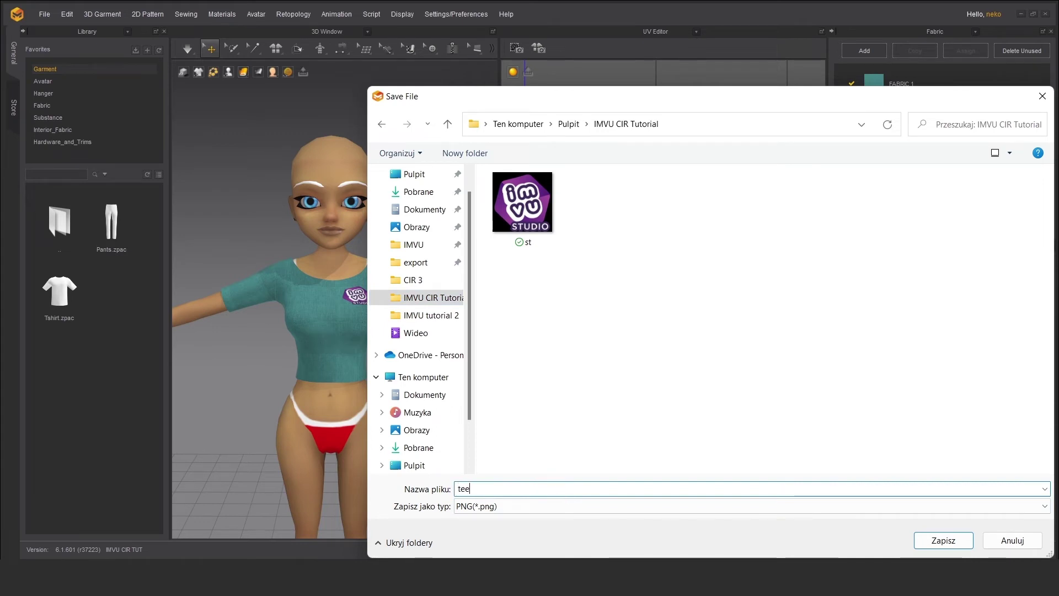
left_click(931, 540)
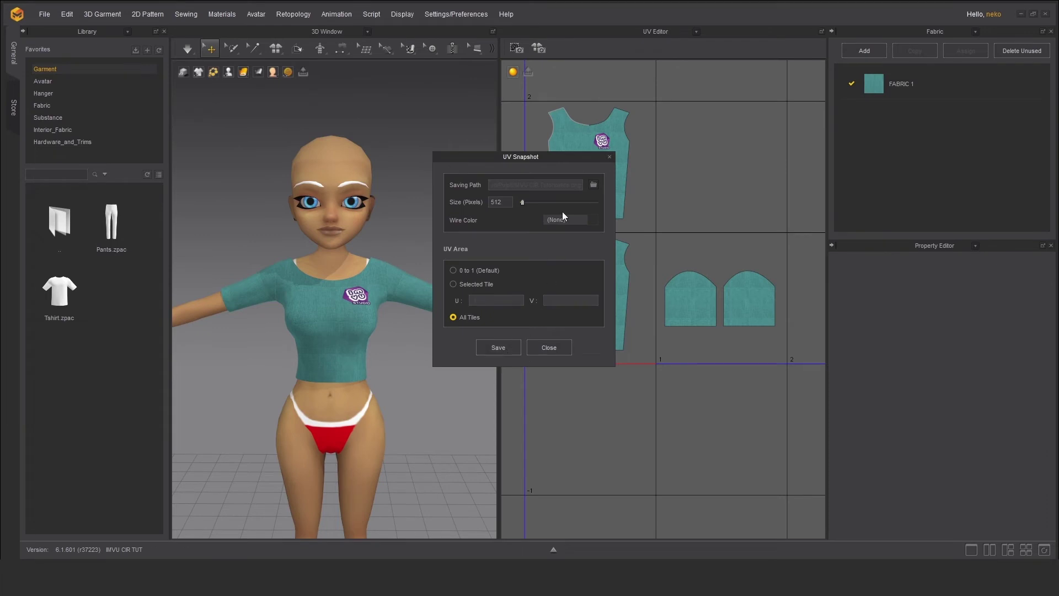
- Close the UV Snapshot dialog, return to the 2D Pattern Window, and box-select the pieces
left_click(610, 157)
scroll(654, 240, "down", 3)
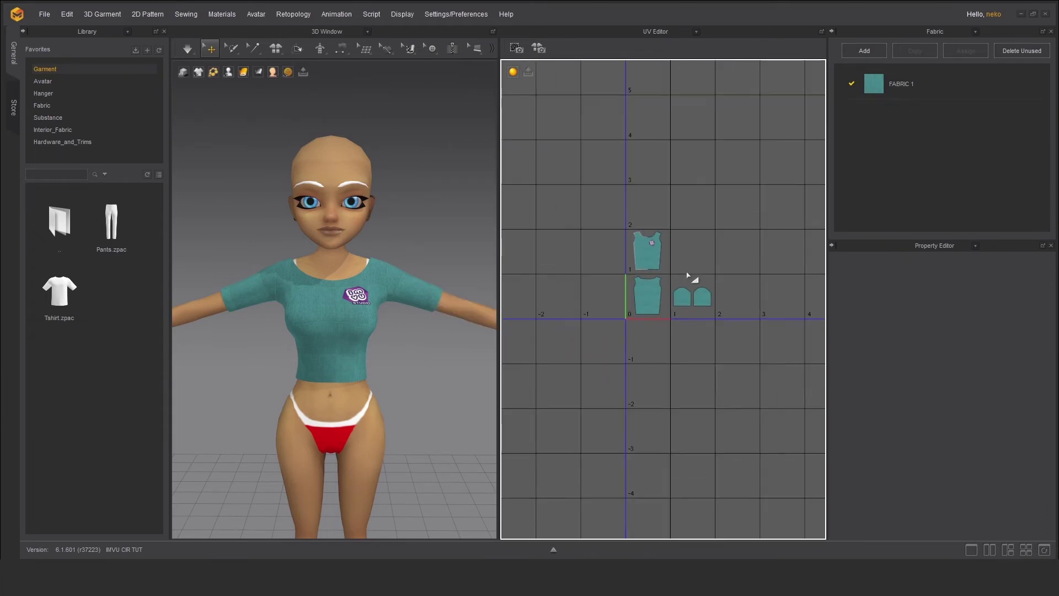
scroll(632, 271, "up", 5)
scroll(632, 261, "down", 3)
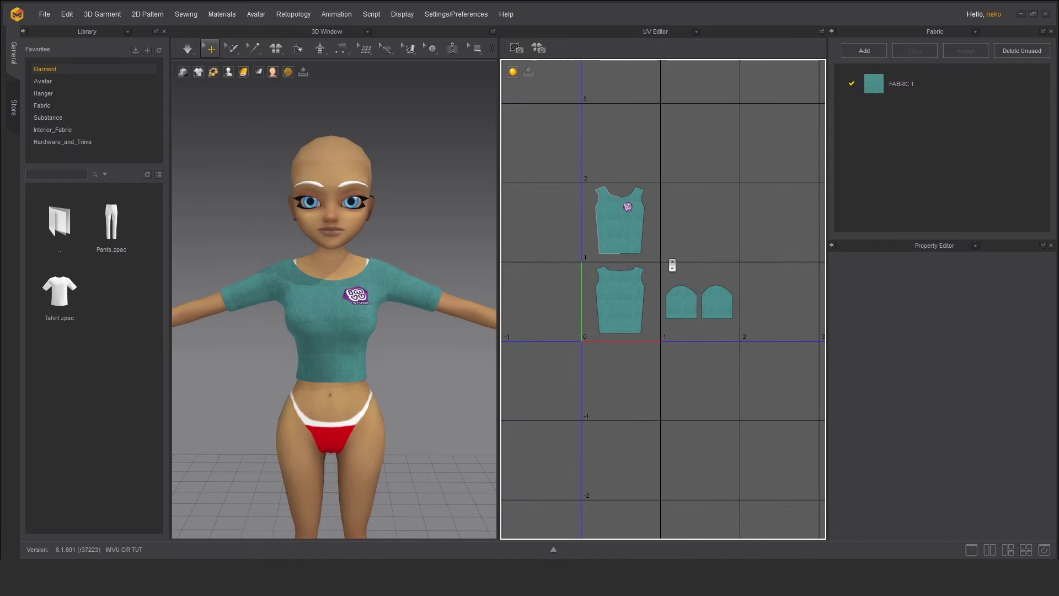
left_click(696, 35)
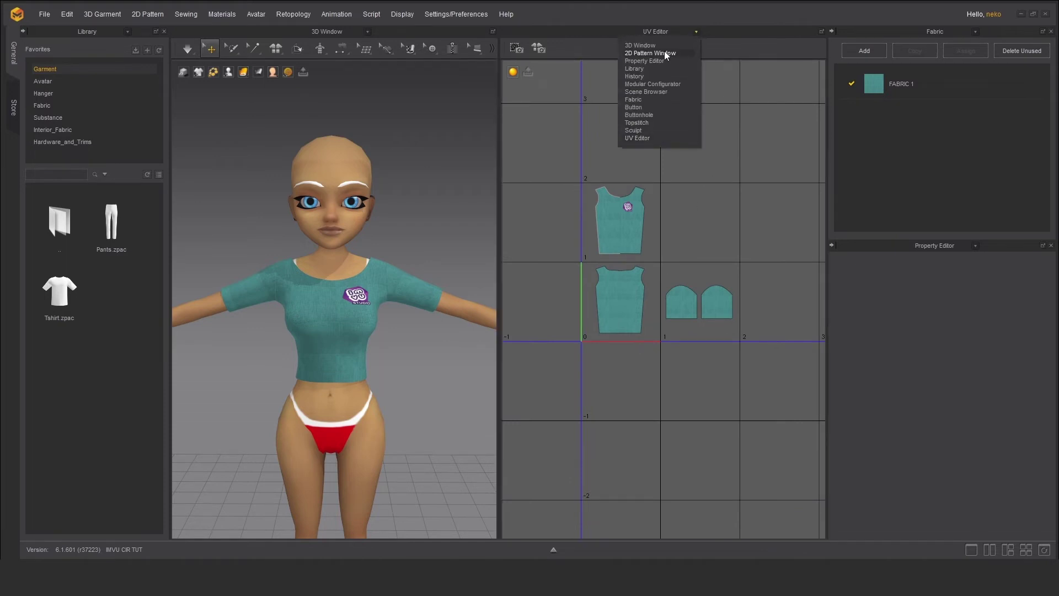
left_click(664, 50)
scroll(596, 108, "down", 2)
scroll(563, 135, "up", 3)
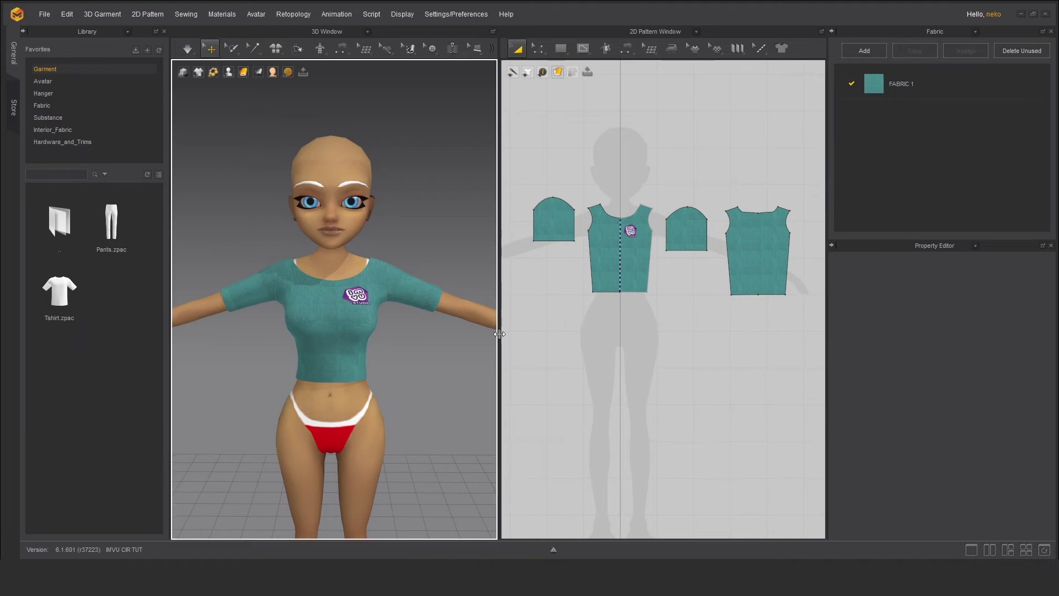
mouse_move(515, 339)
left_mouse_down()
mouse_move(609, 270)
mouse_move(817, 159)
left_mouse_up()
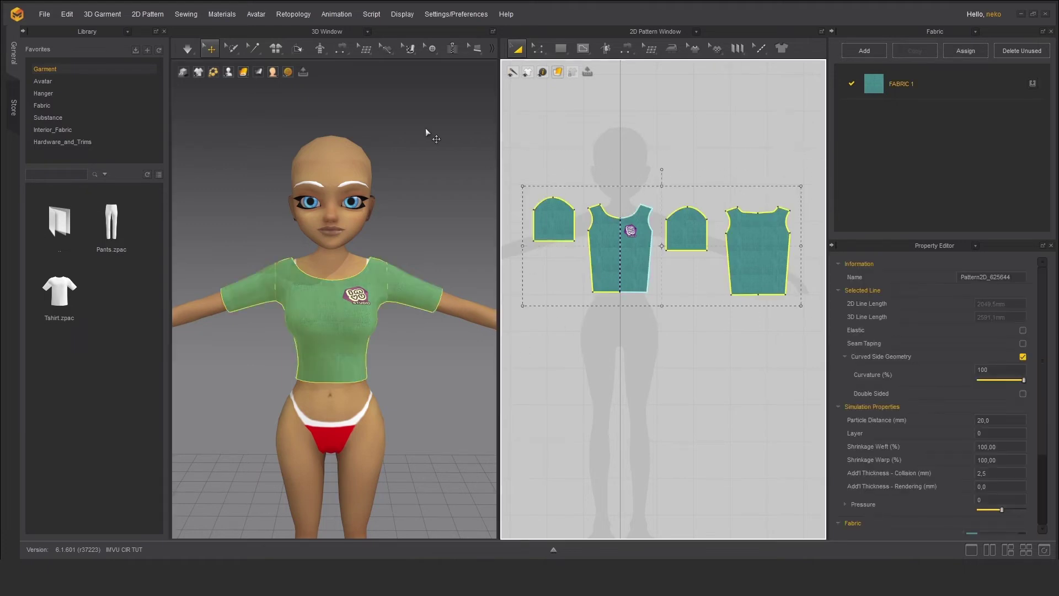
scroll(397, 385, "up", 2)
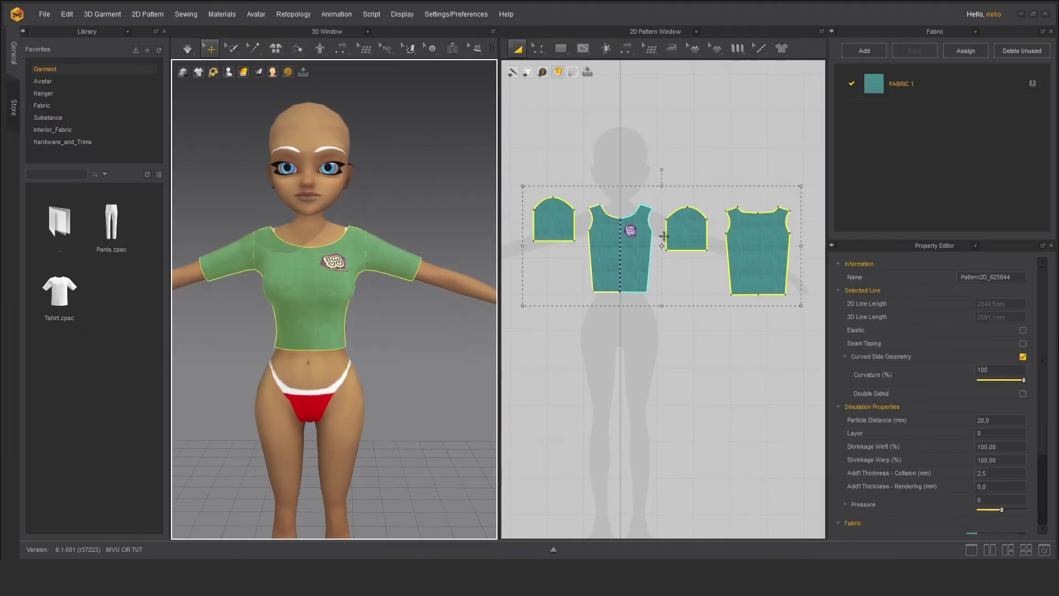
- Box-select all four T-shirt pattern pieces and bring up the File menu's export formats
left_click_drag(511, 349, 811, 145)
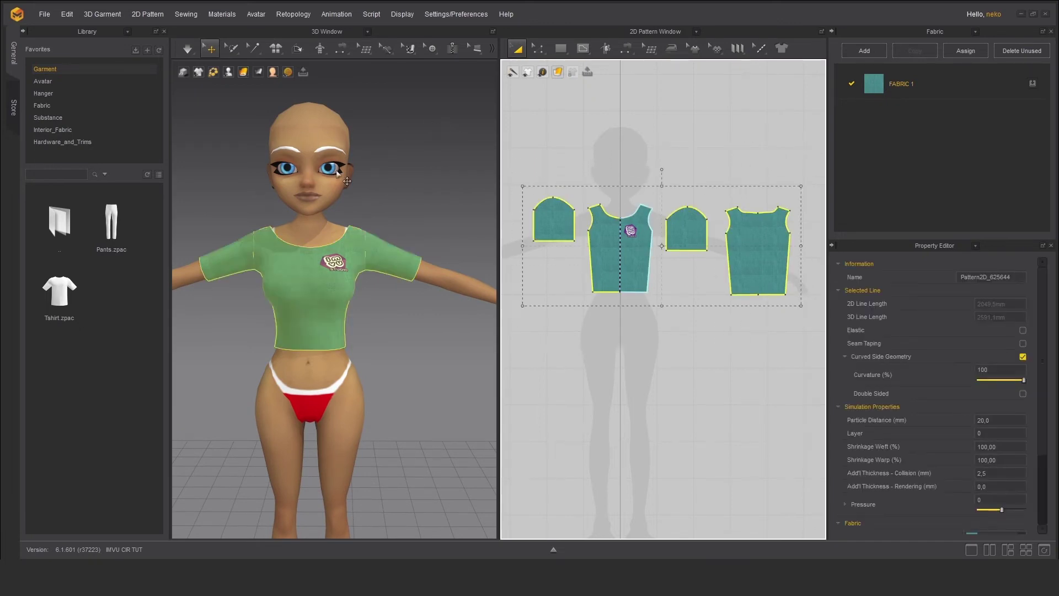
left_click(41, 15)
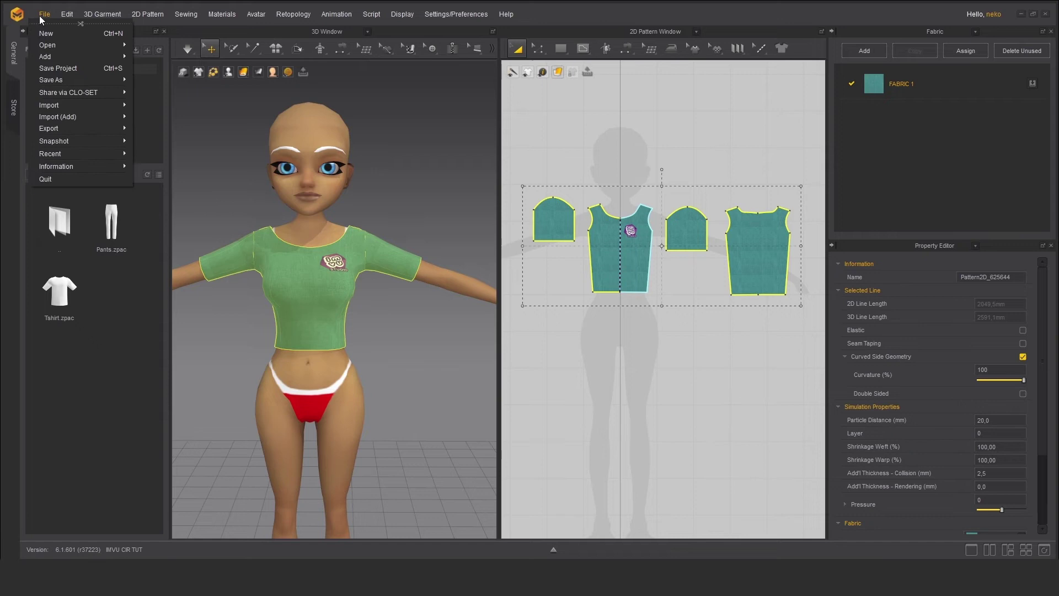
mouse_move(49, 128)
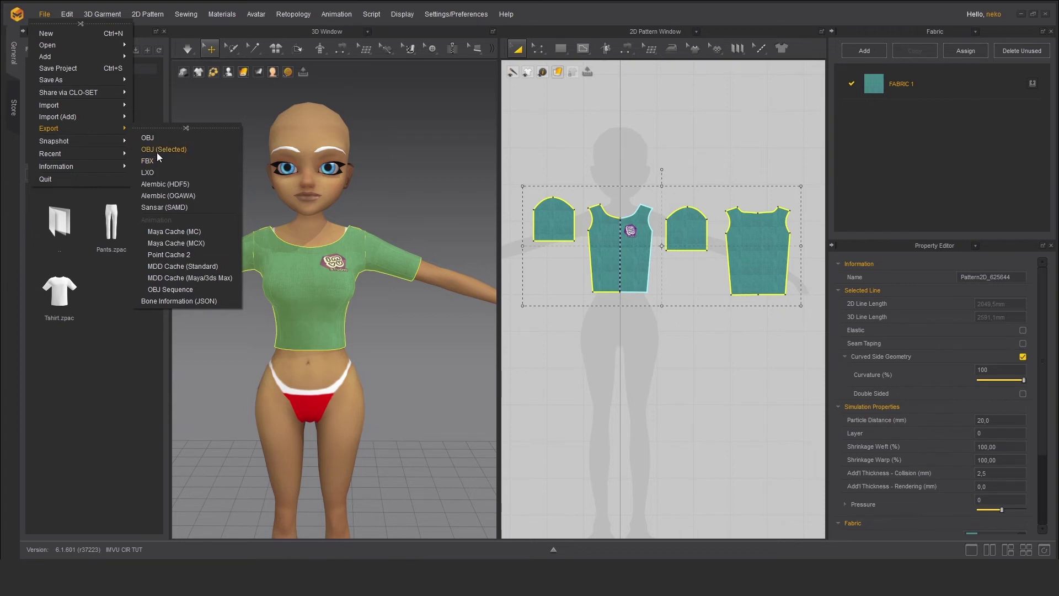
- Export the selection as OBJ (Selected), named 'imvu tutorial tee' in the IMVU CIR Tutorial folder
left_click(156, 150)
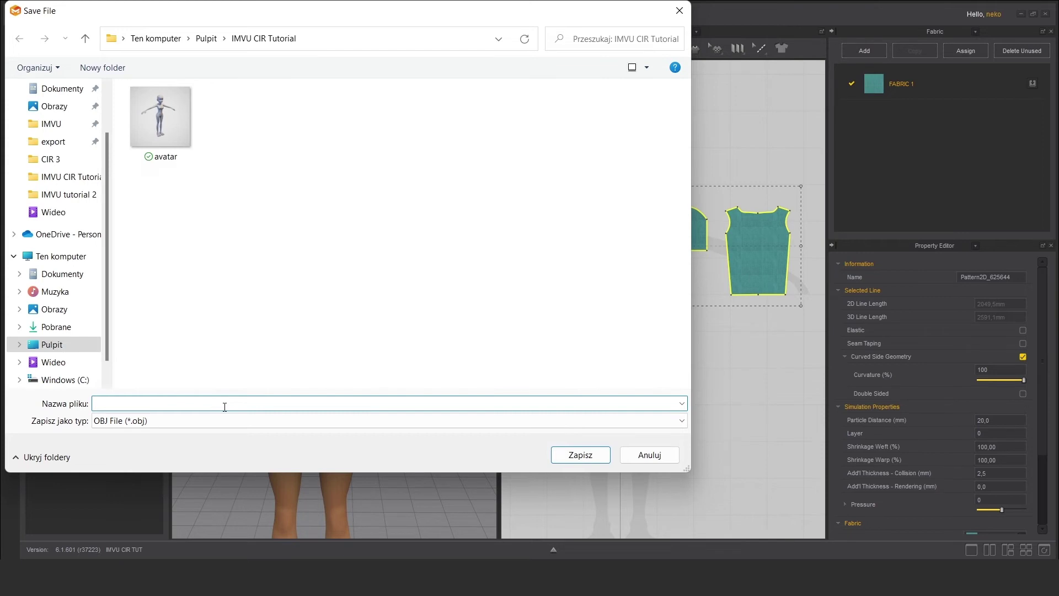
type("imvu ")
type("tutoria")
type("l tee")
- Confirm the OBJ save and set the export options to a Thin, Welded single-object mesh
left_click(604, 454)
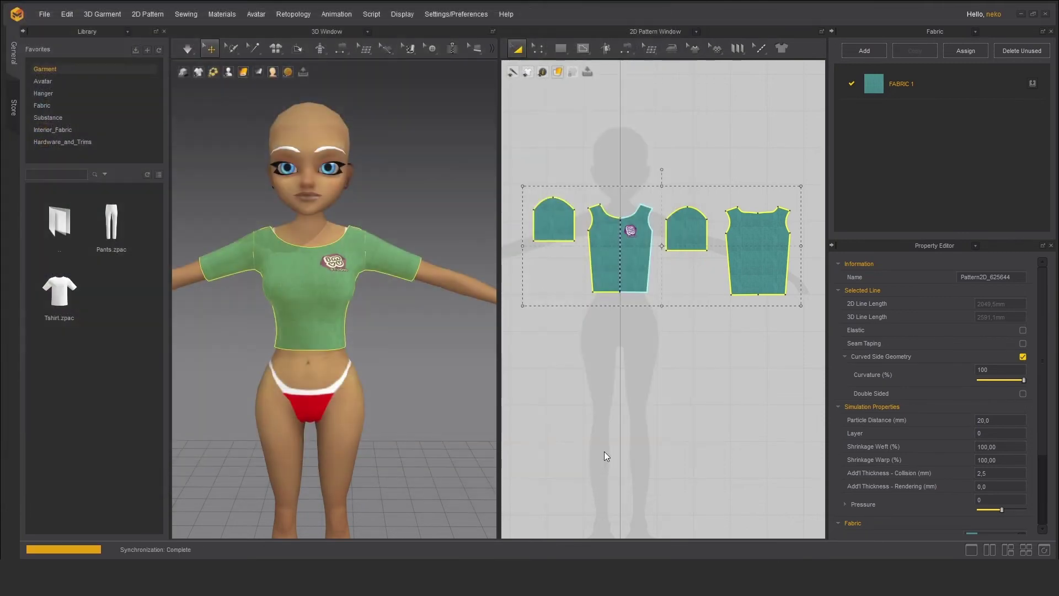
left_click_drag(577, 127, 588, 104)
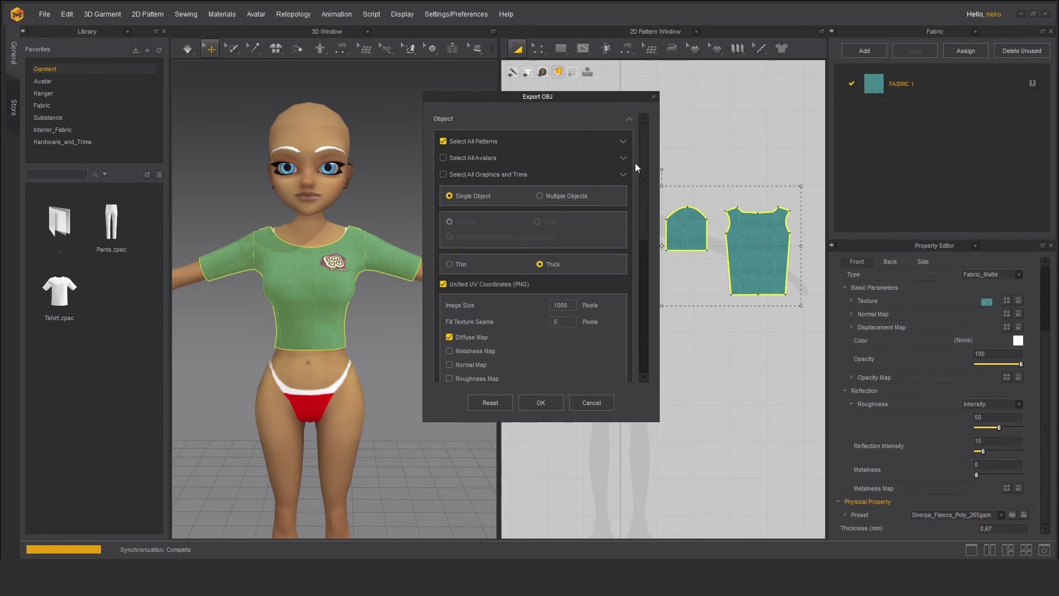
left_click_drag(642, 155, 660, 126)
left_click(449, 266)
left_click(546, 223)
scroll(464, 240, "down", 1)
scroll(473, 245, "down", 1)
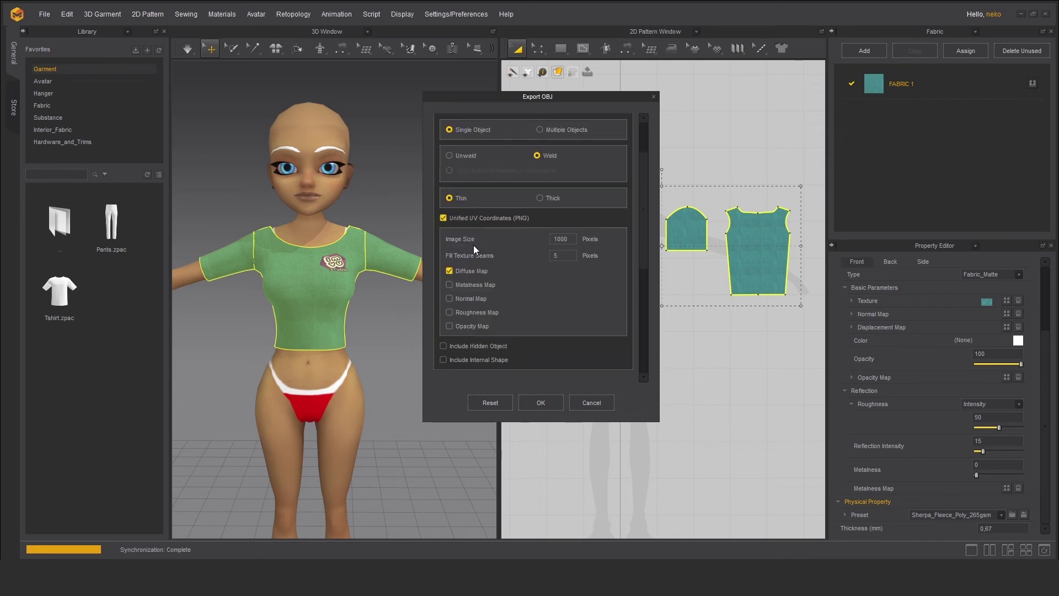
scroll(473, 246, "down", 1)
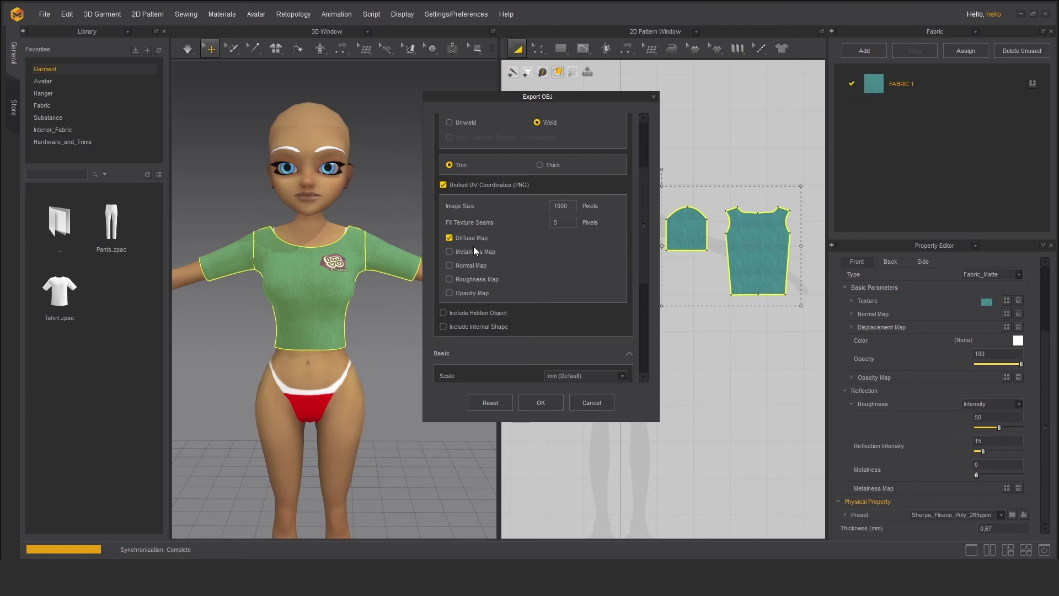
scroll(474, 246, "down", 2)
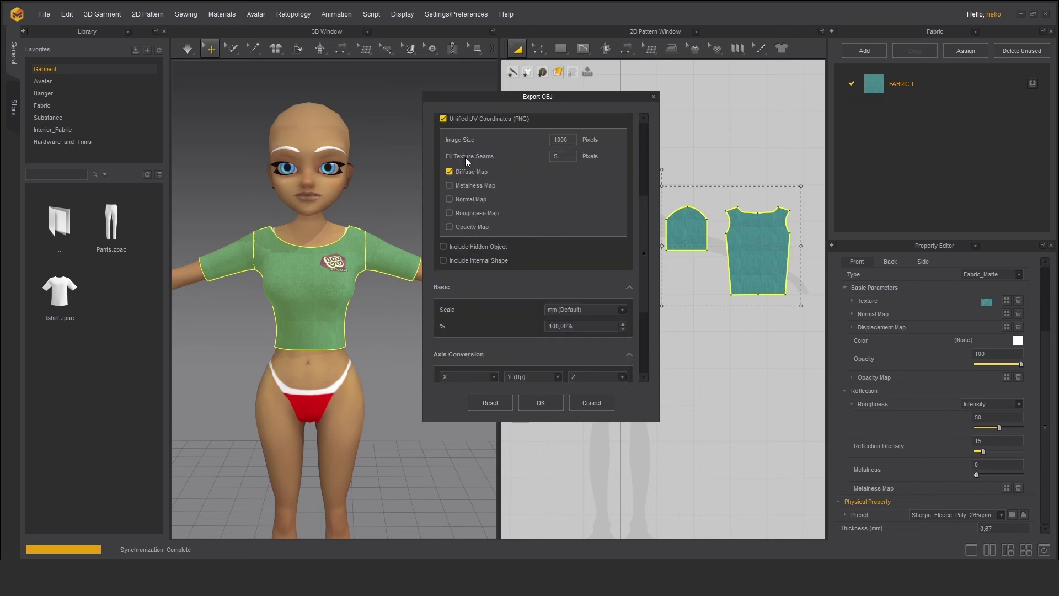
scroll(449, 200, "up", 2)
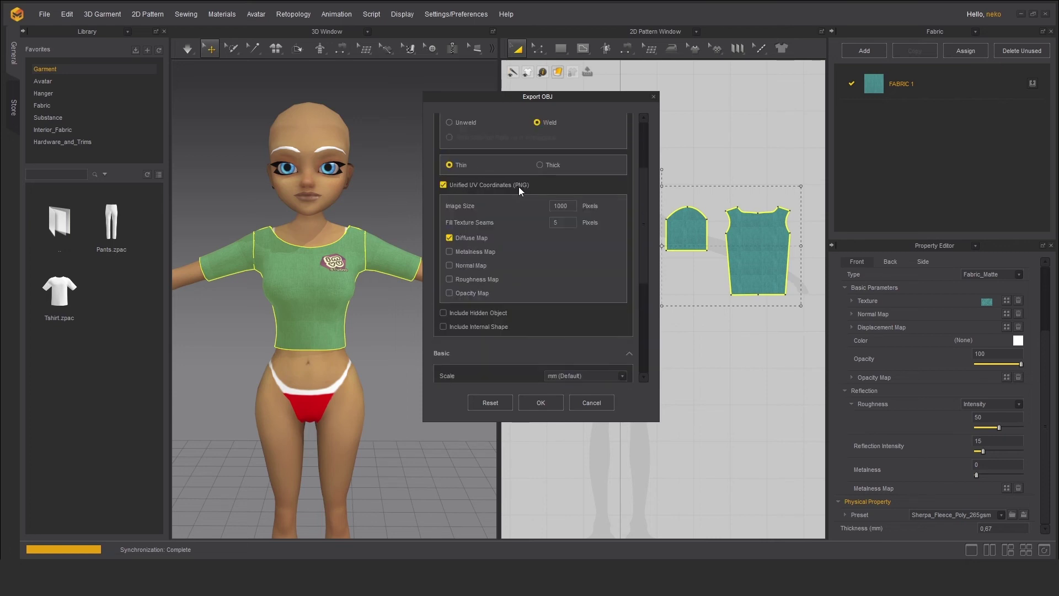
scroll(472, 207, "down", 2)
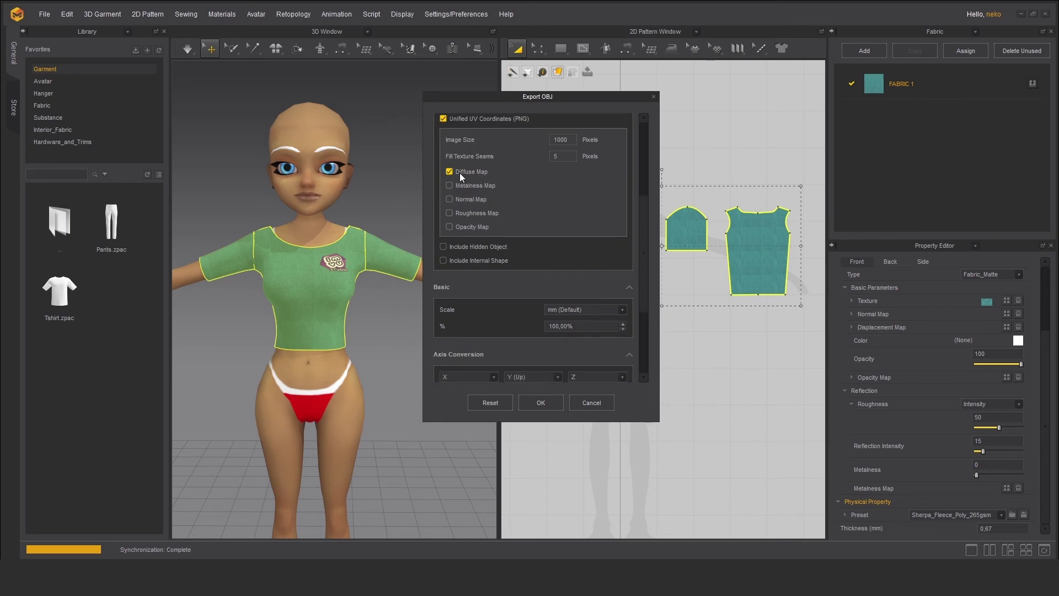
- Enable the Diffuse Map option under Unified UV Coordinates in the Export OBJ dialog
left_click(449, 172)
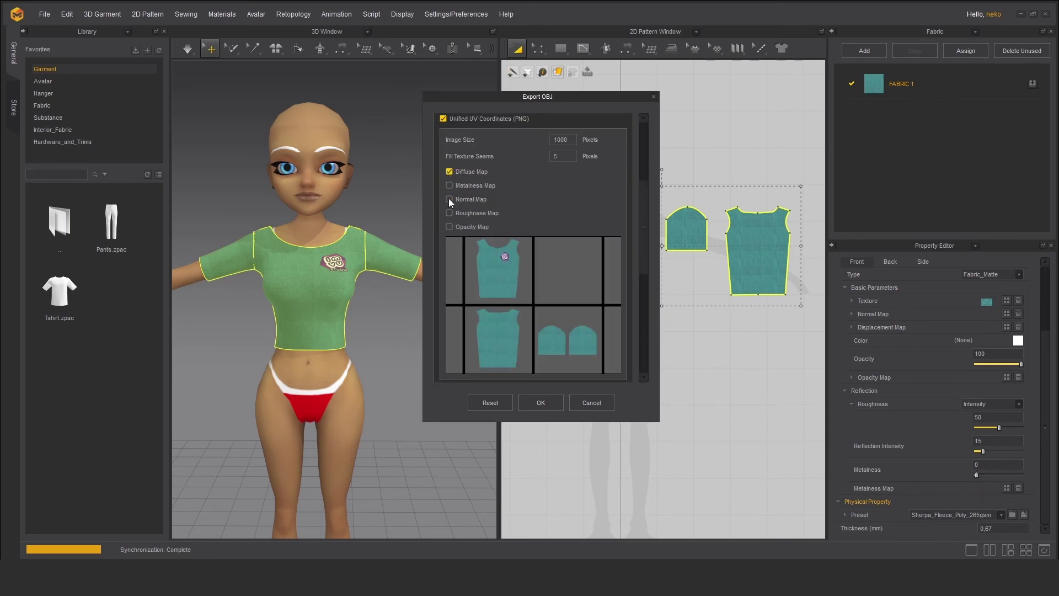
scroll(496, 187, "down", 3)
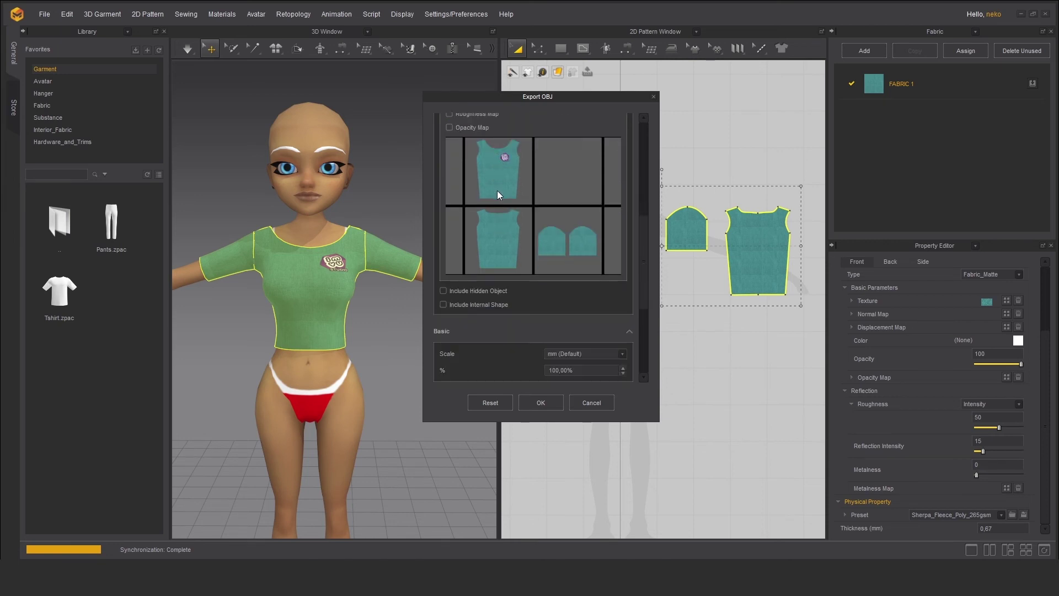
scroll(497, 191, "down", 1)
scroll(480, 218, "down", 3)
scroll(476, 234, "down", 1)
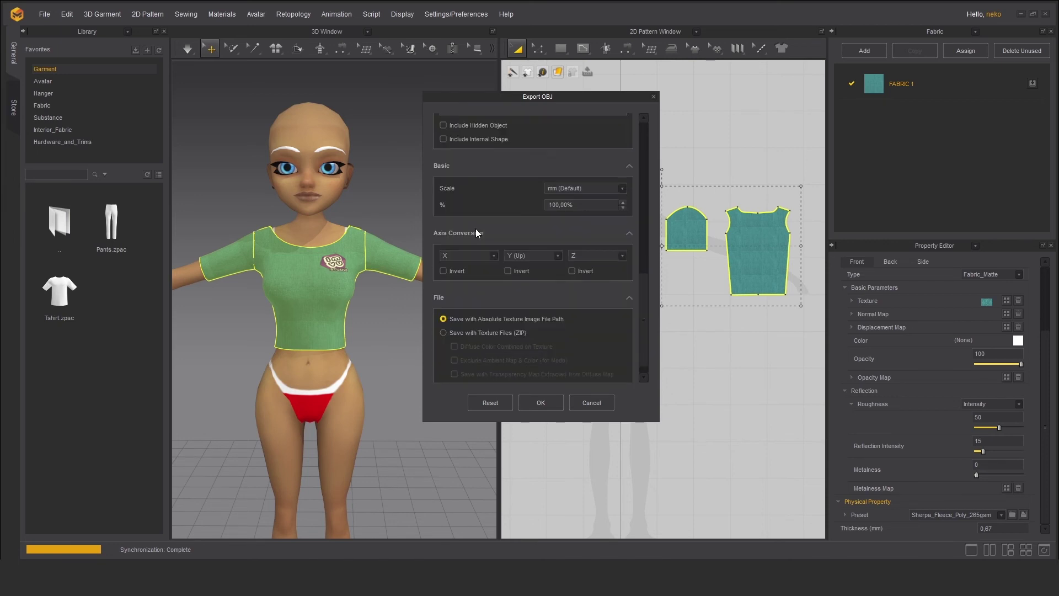
scroll(476, 244, "down", 1)
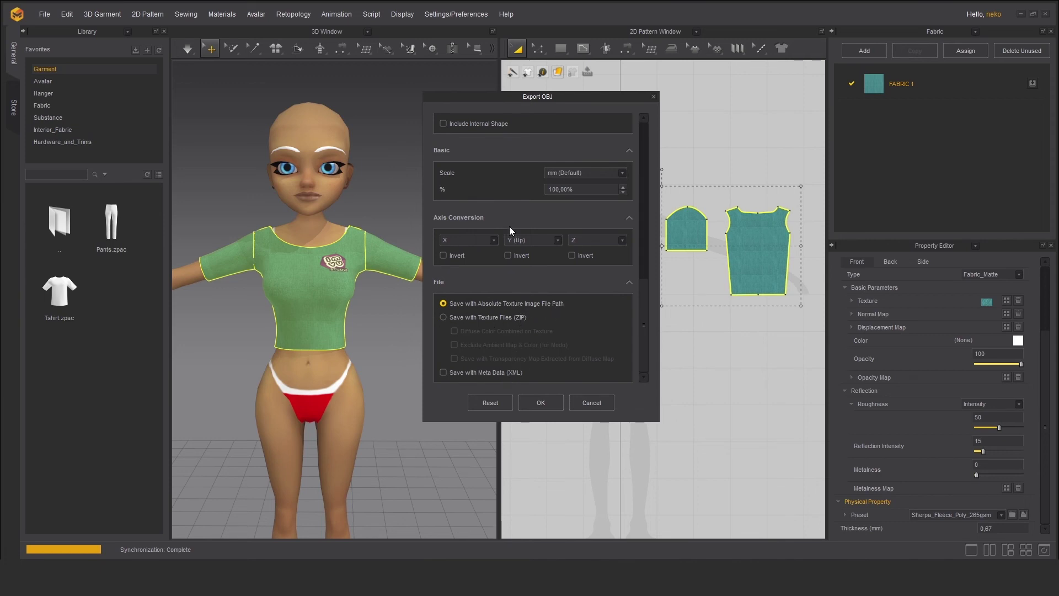
- Export the OBJ with the chosen settings, then box-select all four T-shirt pattern pieces again
left_click(542, 404)
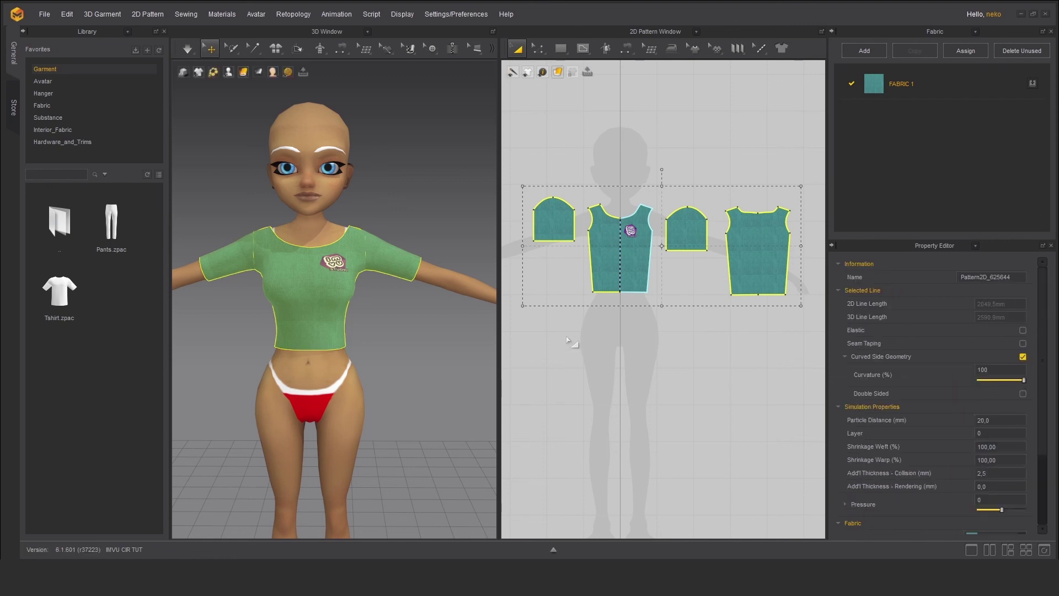
left_click(534, 347)
left_click_drag(525, 352, 815, 171)
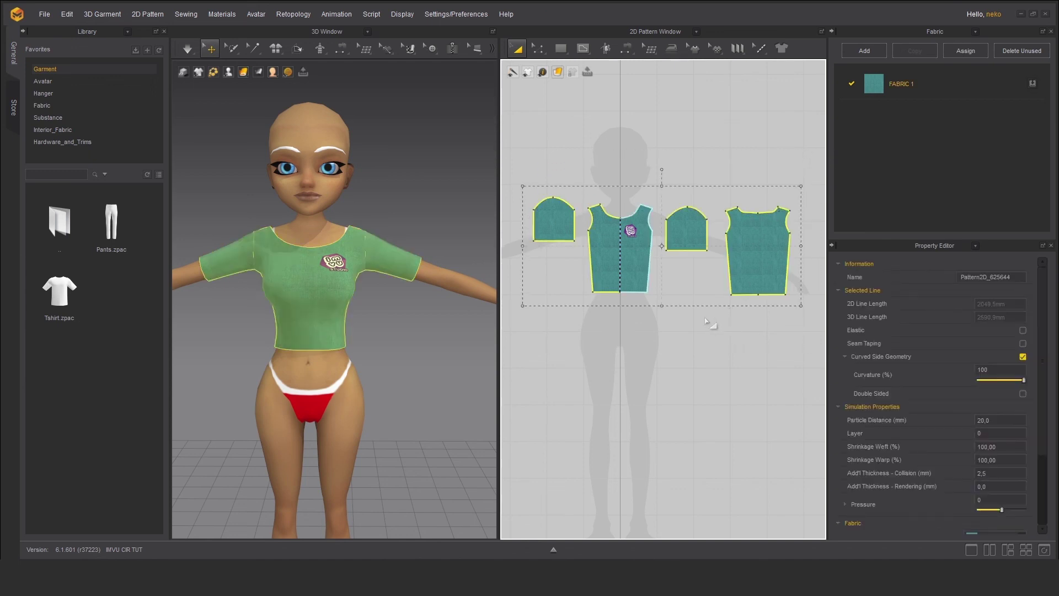
left_click(541, 354)
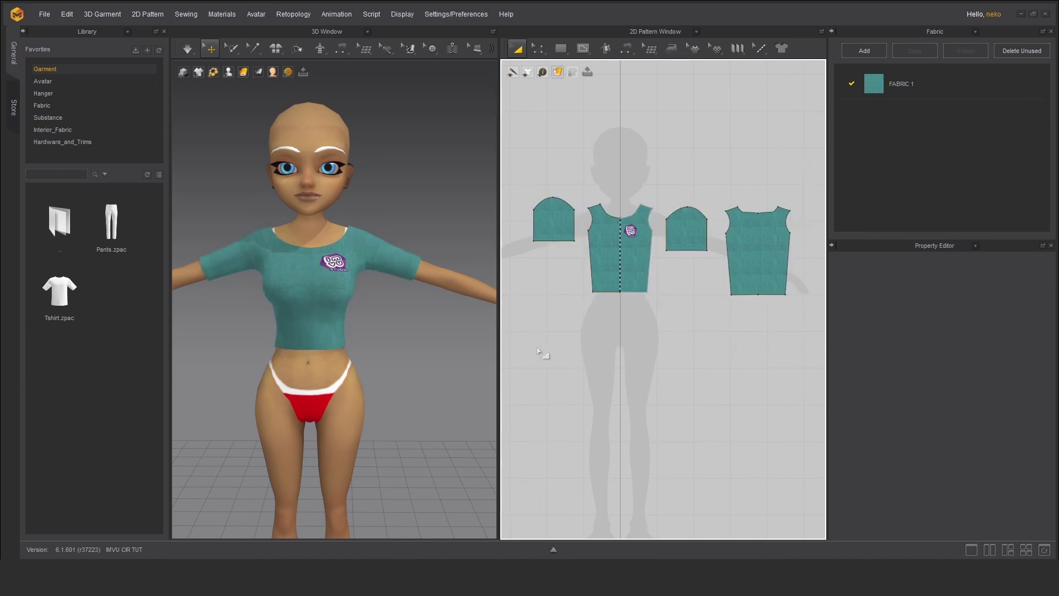
left_click_drag(516, 345, 810, 172)
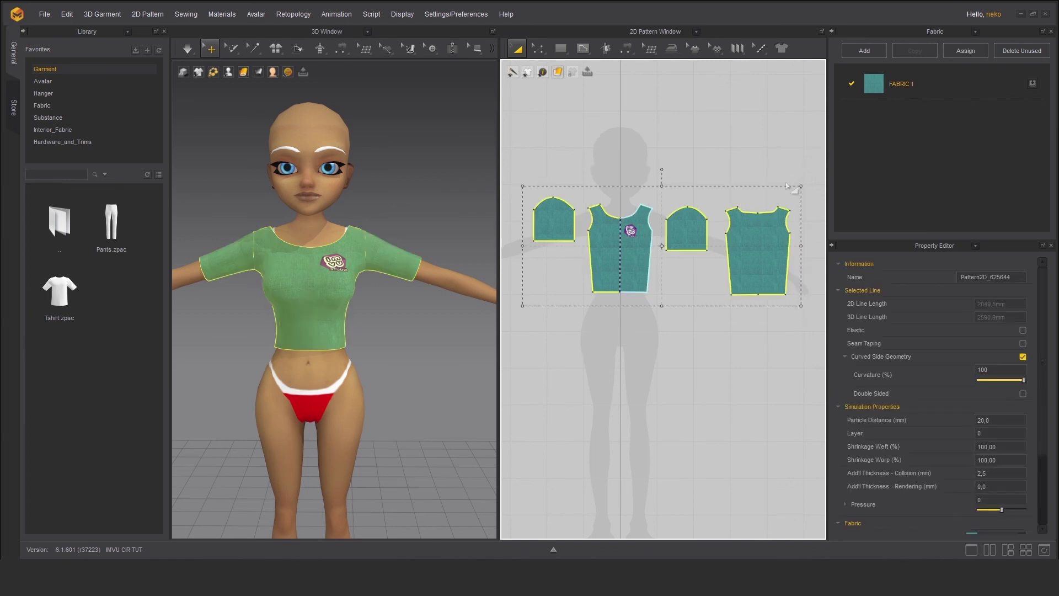